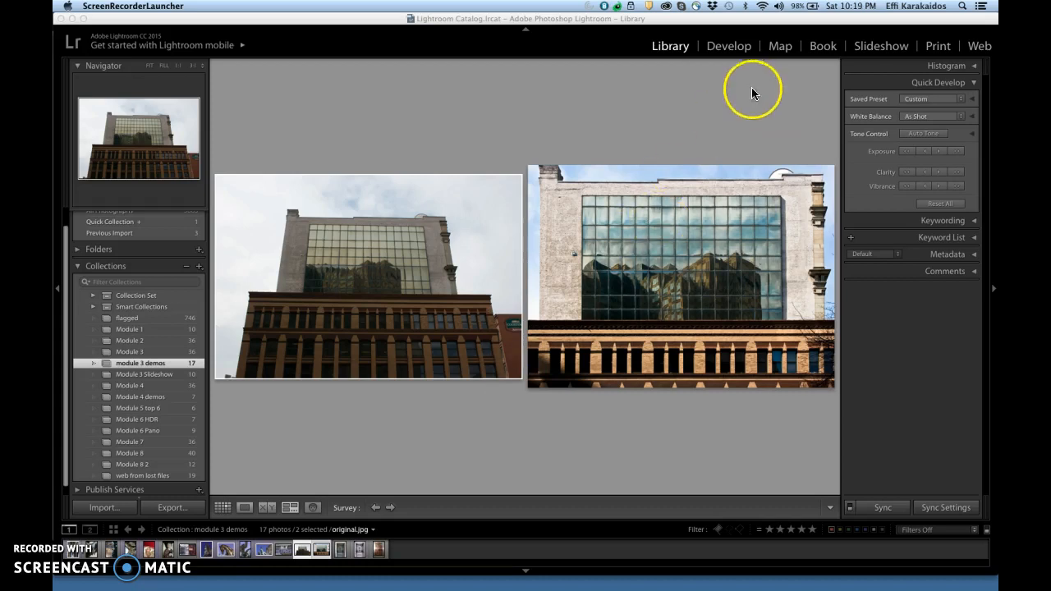
Step: Open the selected building photo in the Develop module and collapse the Detail settings to reach Lens Corrections
{"action": "left_click", "coordinate": [729, 46]}
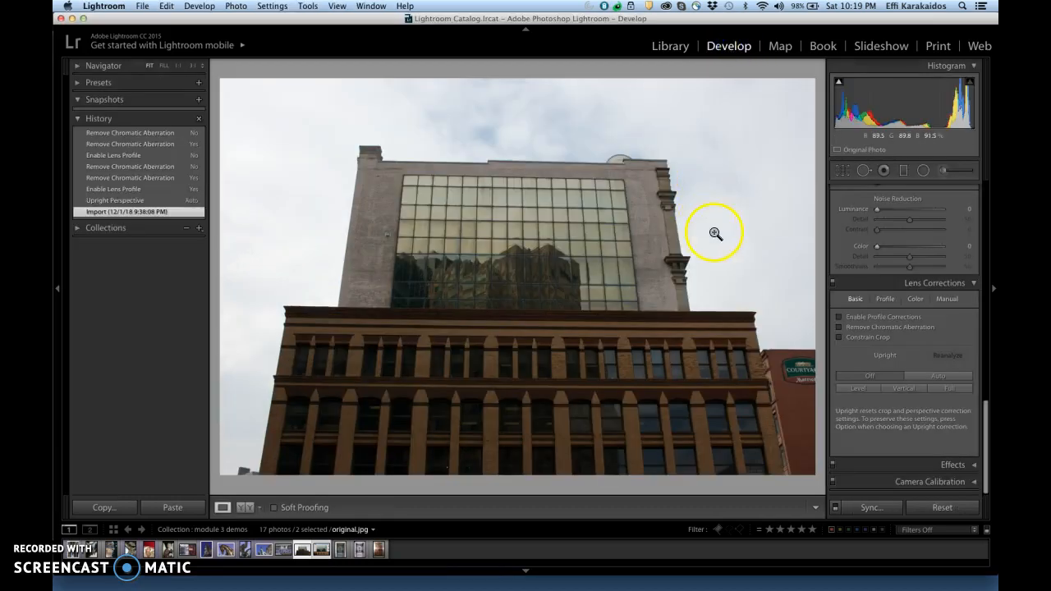
{"action": "left_click_drag", "start_coordinate": [988, 429], "coordinate": [984, 335]}
{"action": "left_click", "coordinate": [975, 345]}
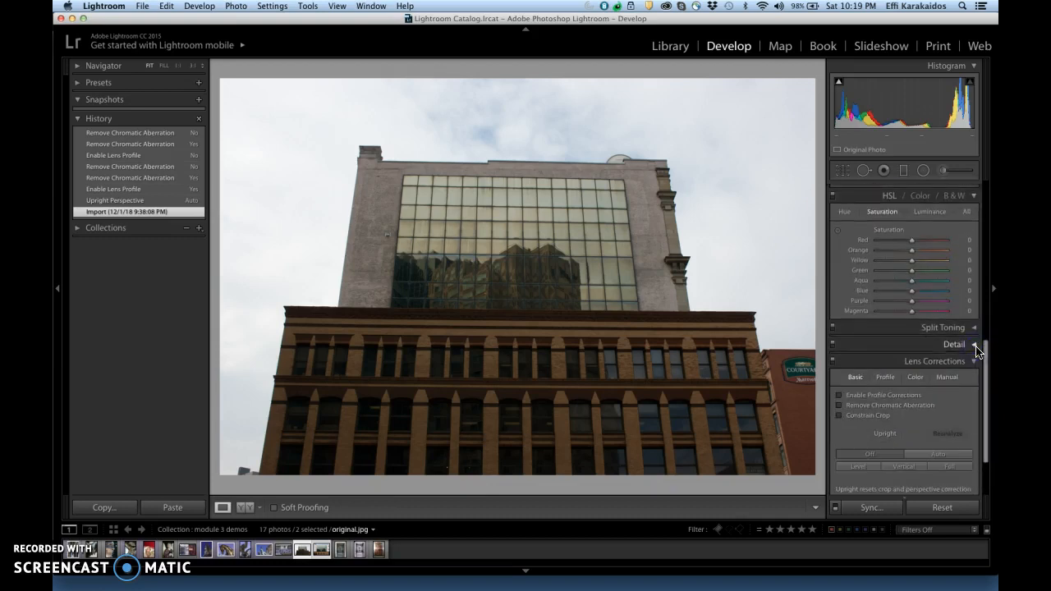
{"action": "left_click_drag", "start_coordinate": [987, 365], "coordinate": [996, 409]}
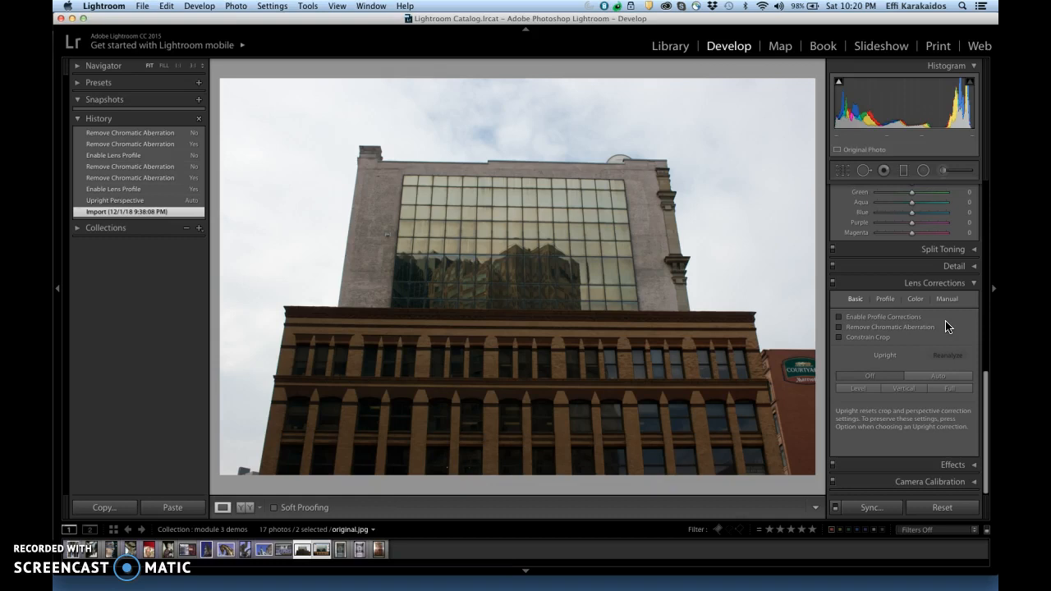
Step: Remove the chromatic aberration from the photo, judging the color fringe along the stone edge against the sky
{"action": "left_click", "coordinate": [680, 237]}
{"action": "left_click", "coordinate": [680, 236]}
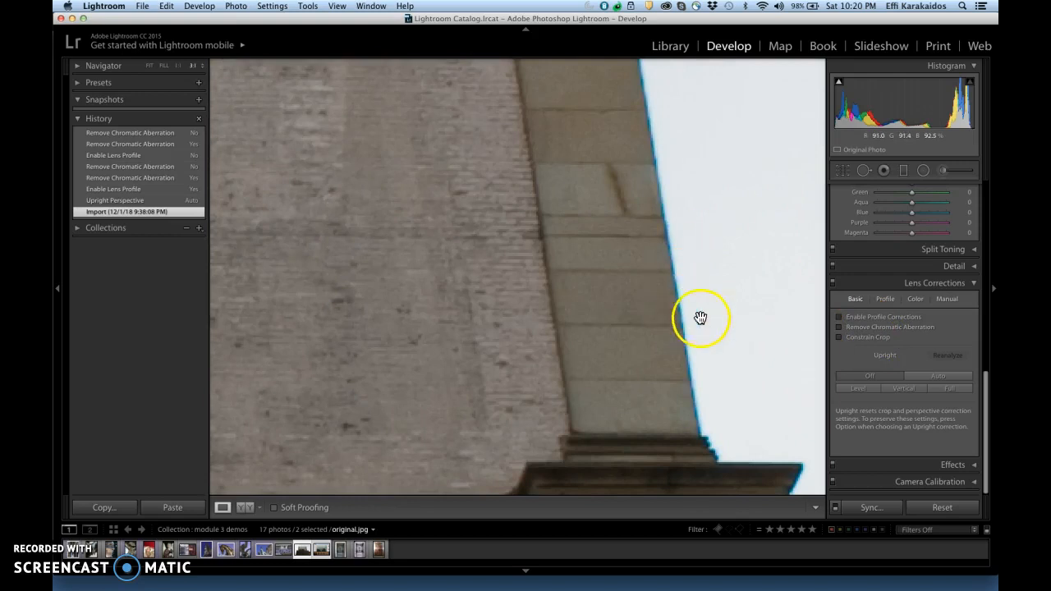
{"action": "left_click_drag", "start_coordinate": [684, 304], "coordinate": [645, 492]}
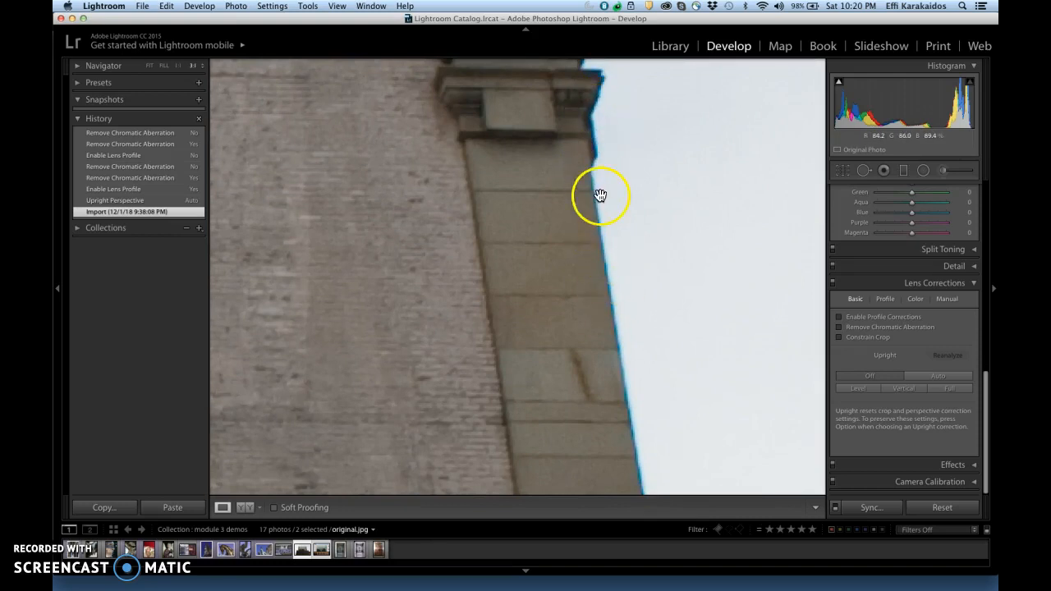
{"action": "left_click", "coordinate": [203, 73]}
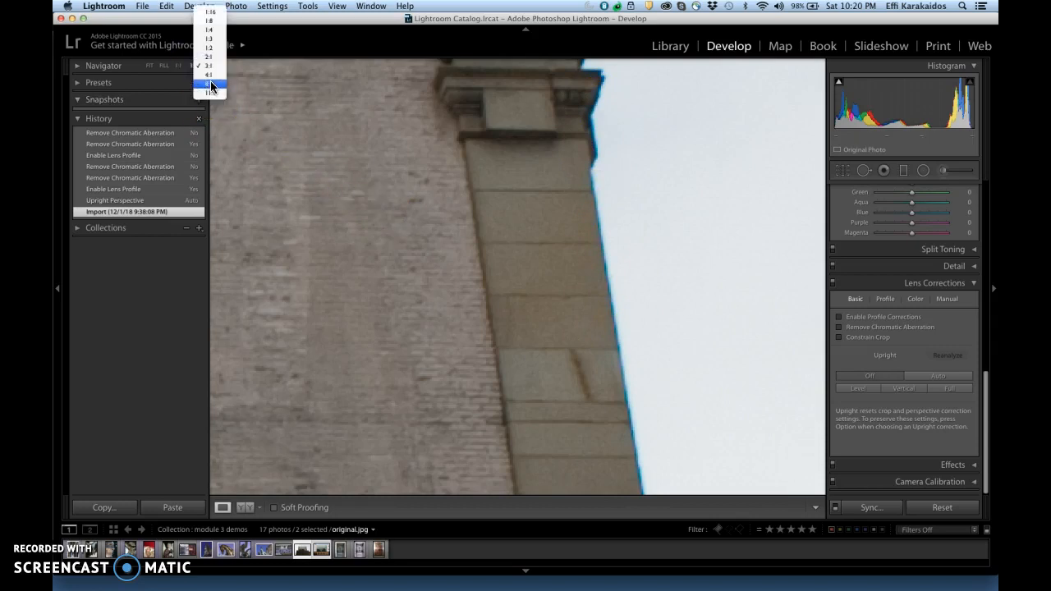
{"action": "left_click", "coordinate": [209, 75]}
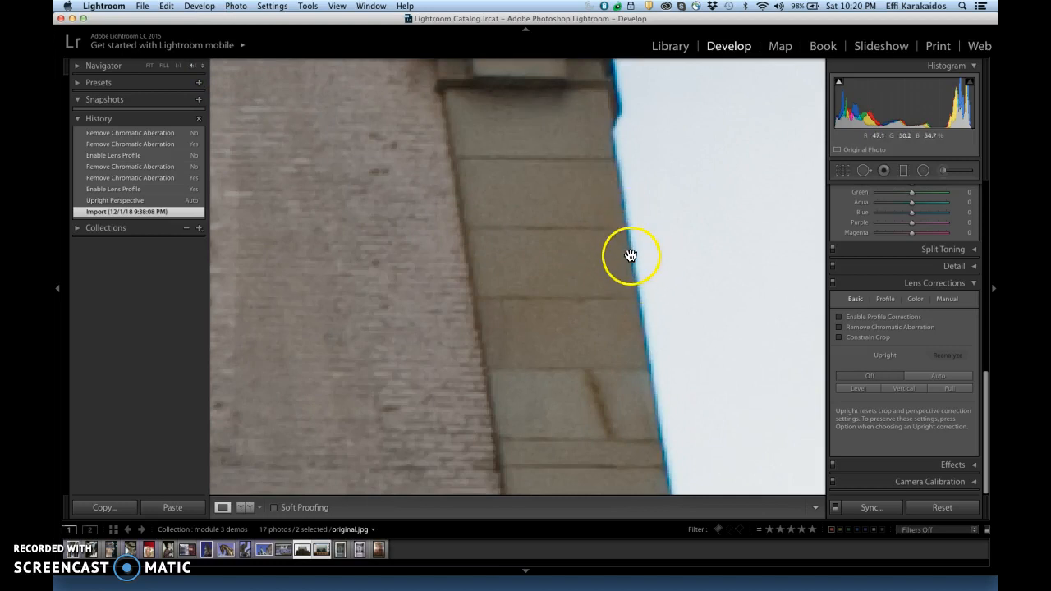
{"action": "left_click", "coordinate": [839, 328]}
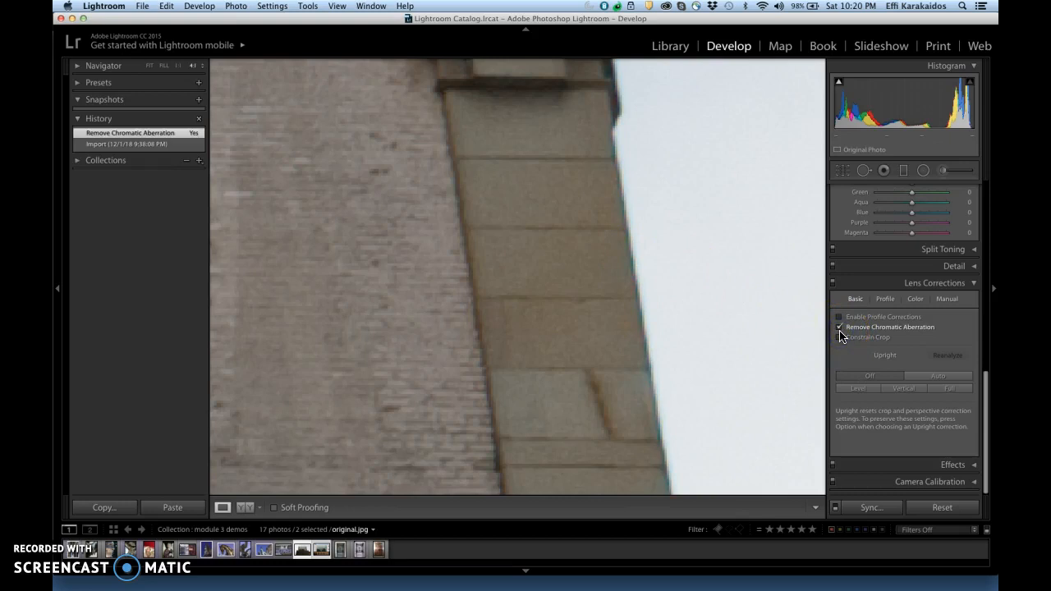
{"action": "left_click", "coordinate": [647, 296]}
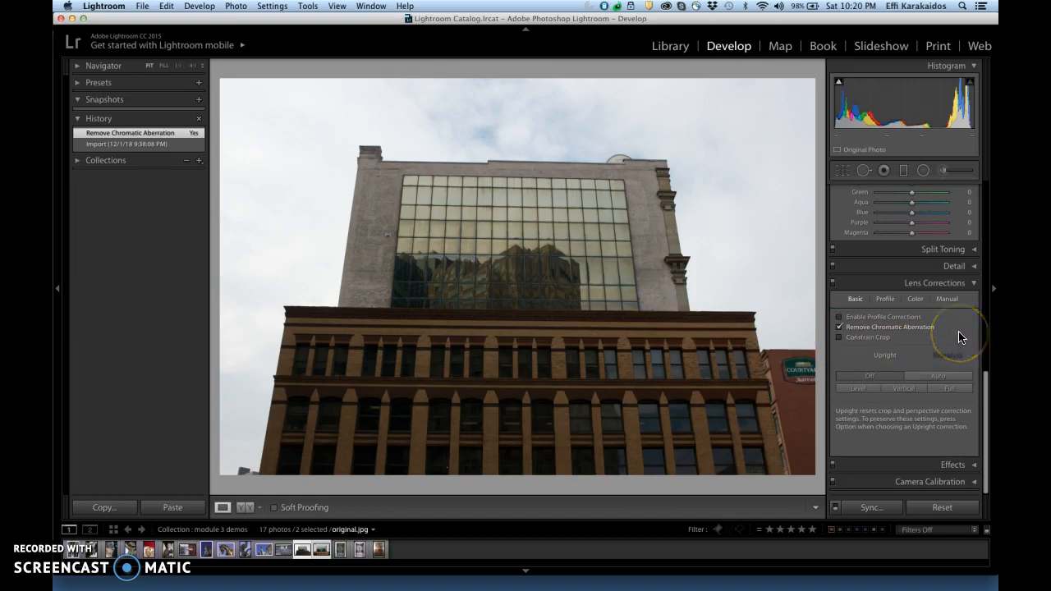
Step: Try the Auto Upright correction, then revert to the Remove Chromatic Aberration history state
{"action": "left_click", "coordinate": [937, 378]}
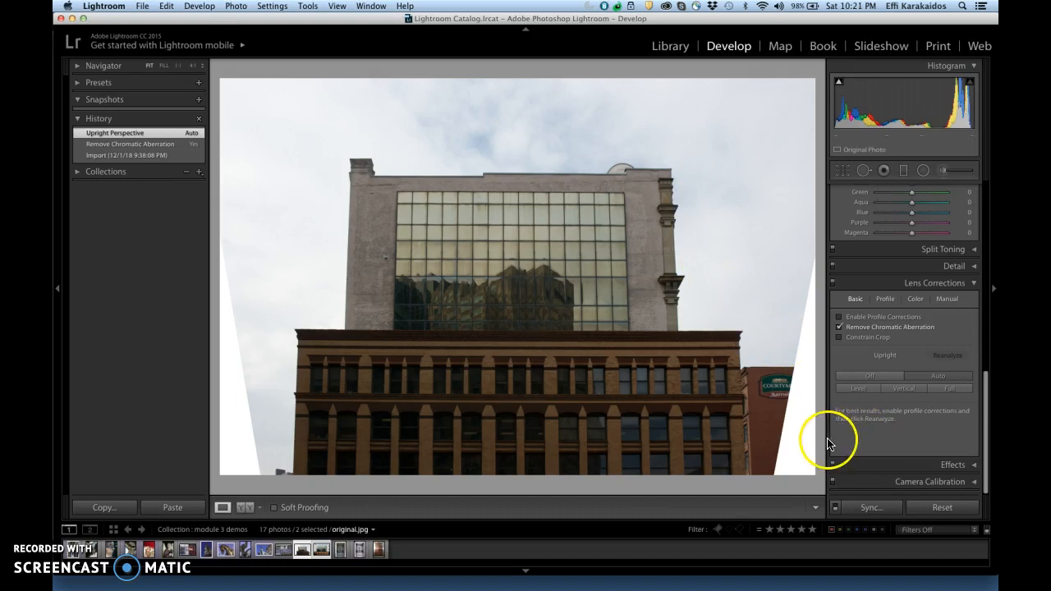
{"action": "left_click", "coordinate": [166, 149]}
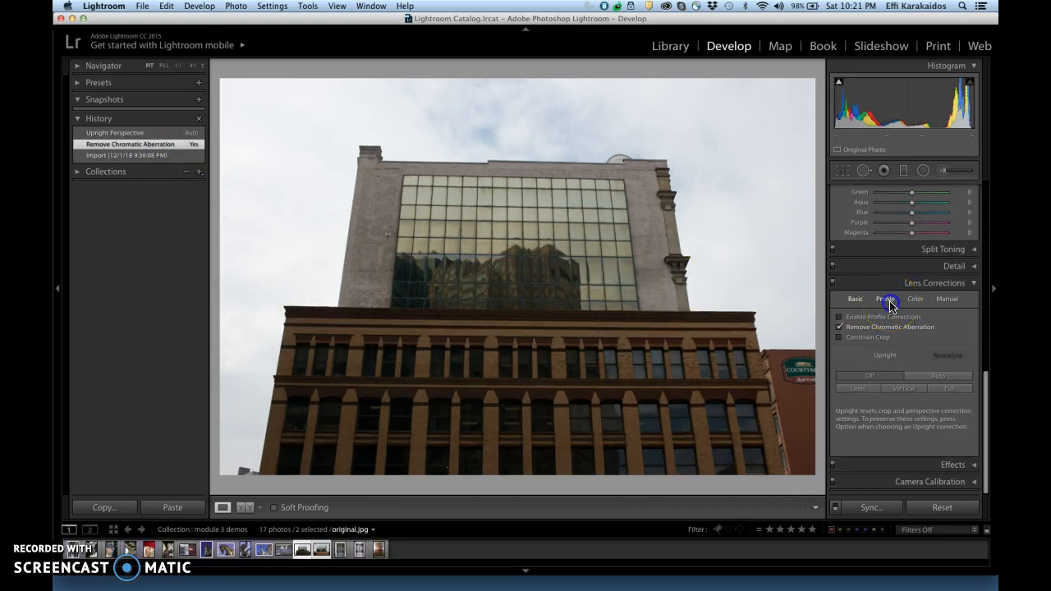
Step: Try profile corrections with the Canon EF 15mm f/2.8 lens profile
{"action": "left_click", "coordinate": [888, 301]}
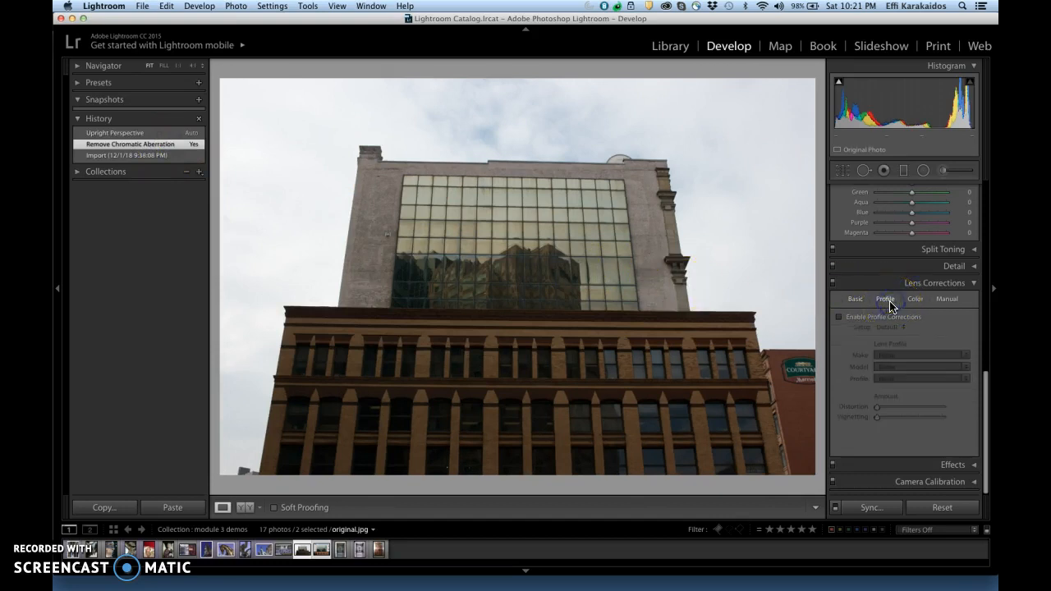
{"action": "left_click", "coordinate": [838, 317]}
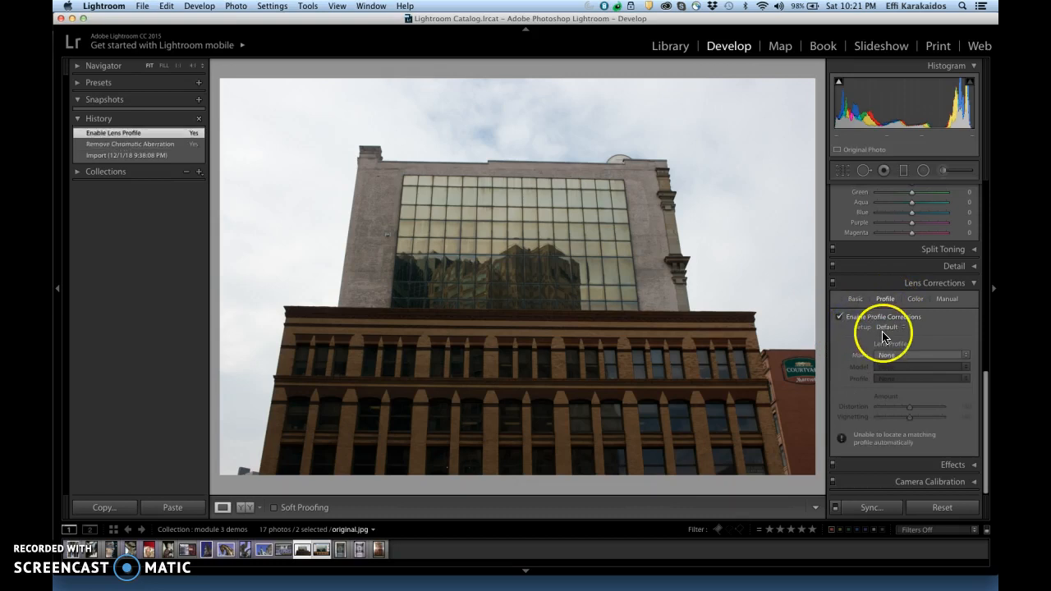
{"action": "left_click", "coordinate": [967, 359]}
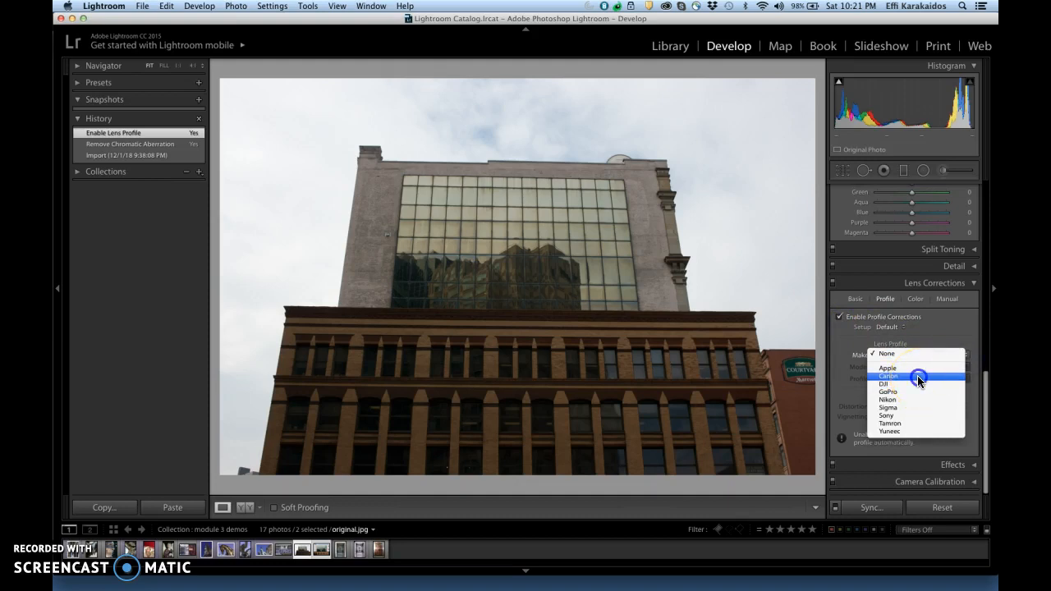
{"action": "left_click", "coordinate": [917, 375]}
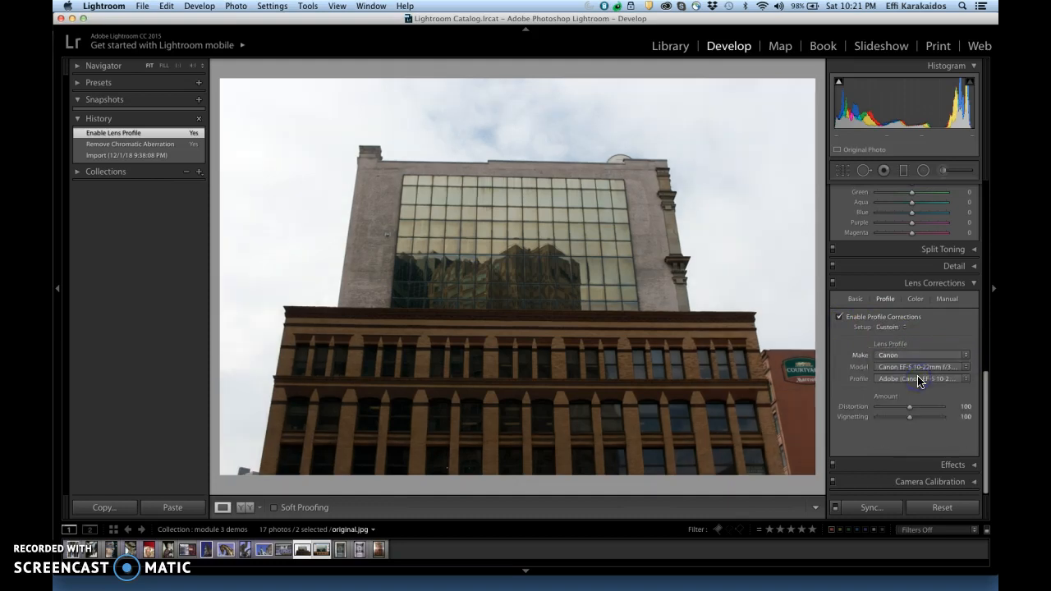
{"action": "left_click", "coordinate": [964, 367]}
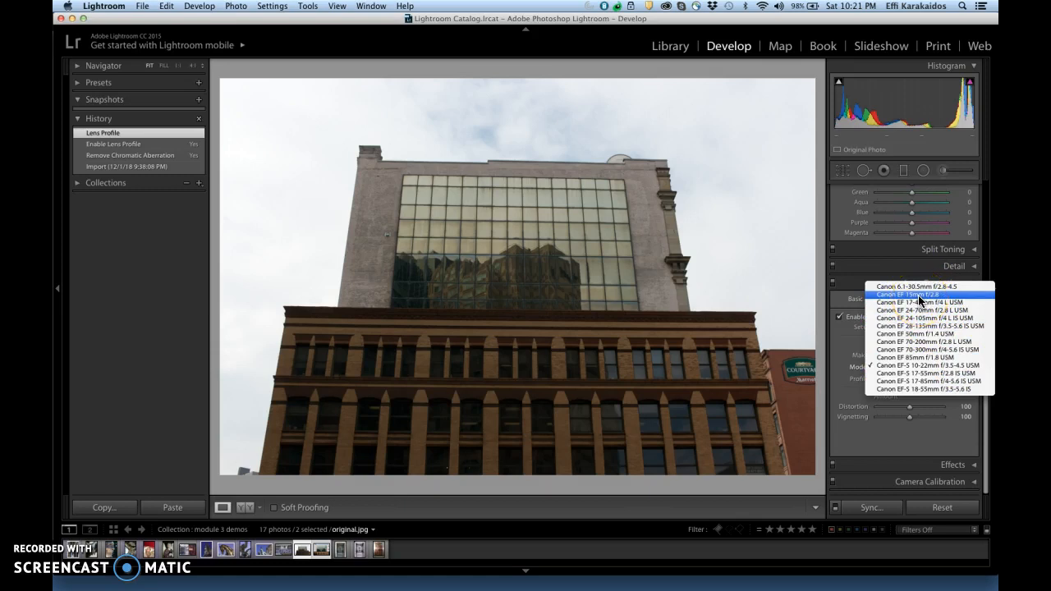
{"action": "left_click", "coordinate": [918, 295]}
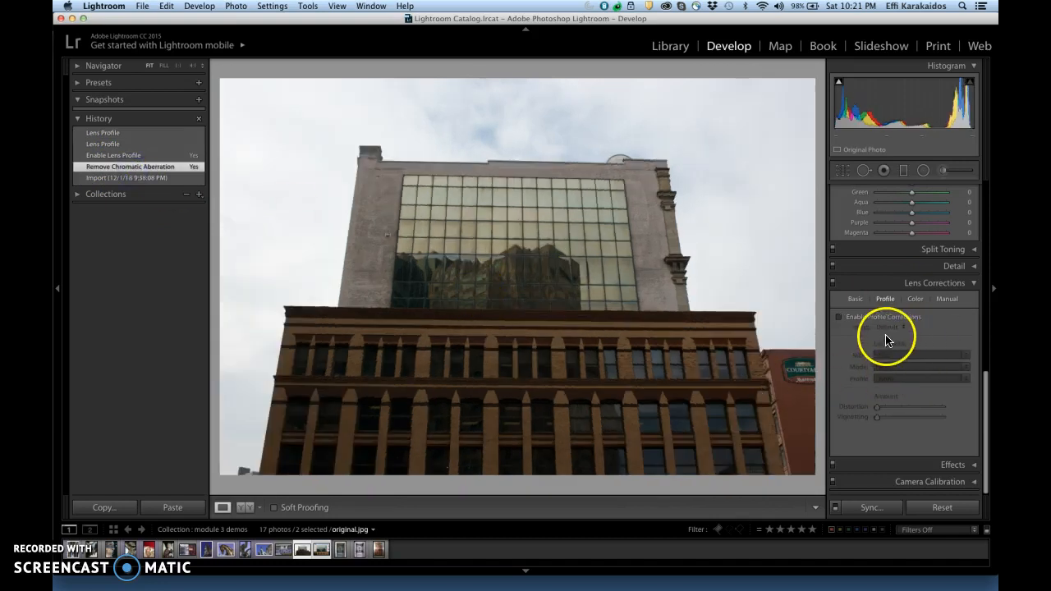
Step: Turn Remove Chromatic Aberration off and on again in the color corrections and inspect the building's edge up close
{"action": "left_click", "coordinate": [917, 304]}
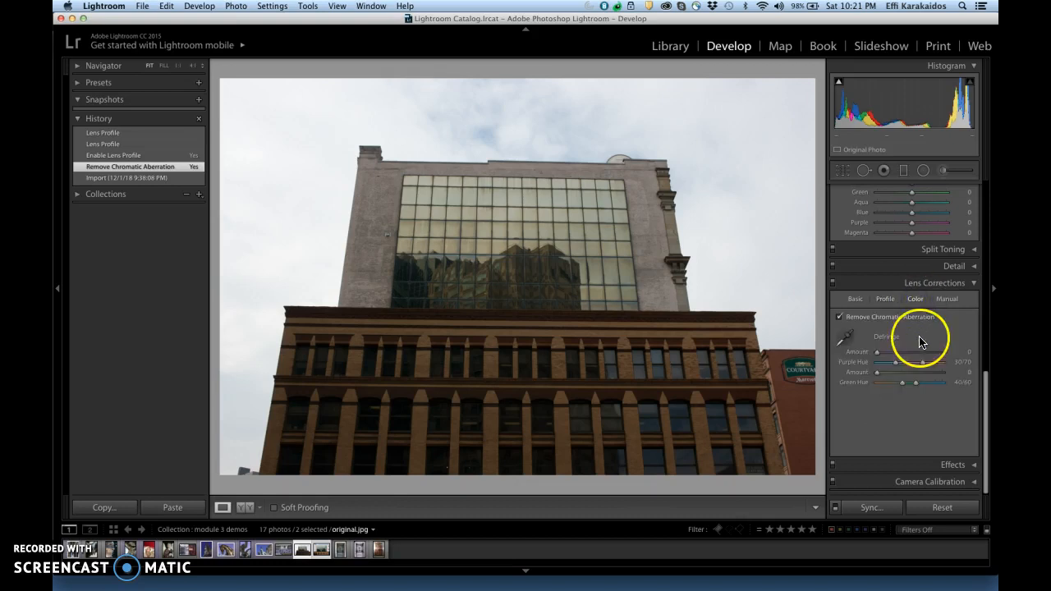
{"action": "left_click", "coordinate": [840, 318]}
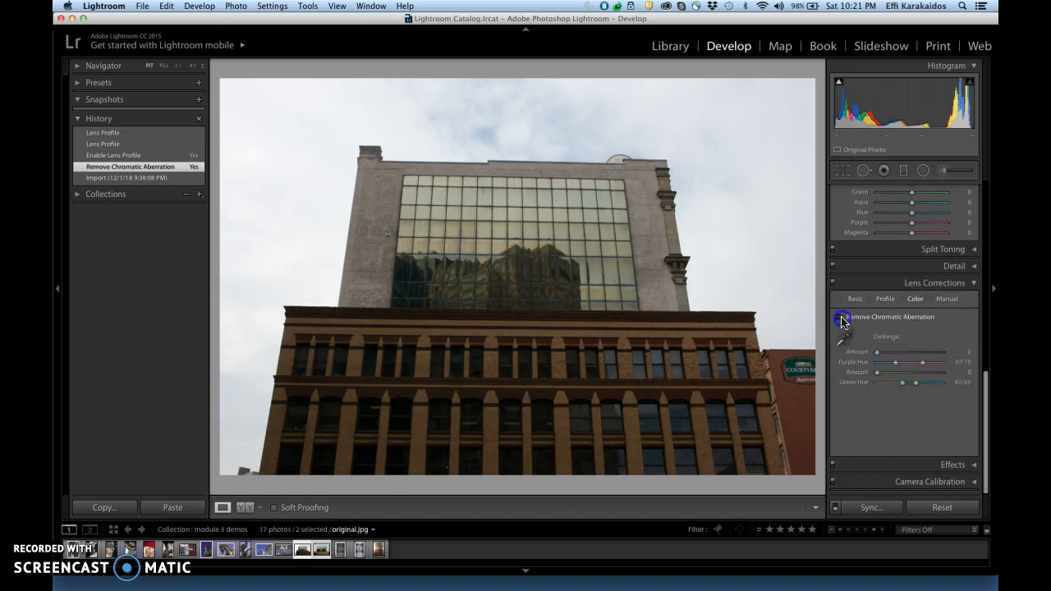
{"action": "left_click", "coordinate": [839, 317]}
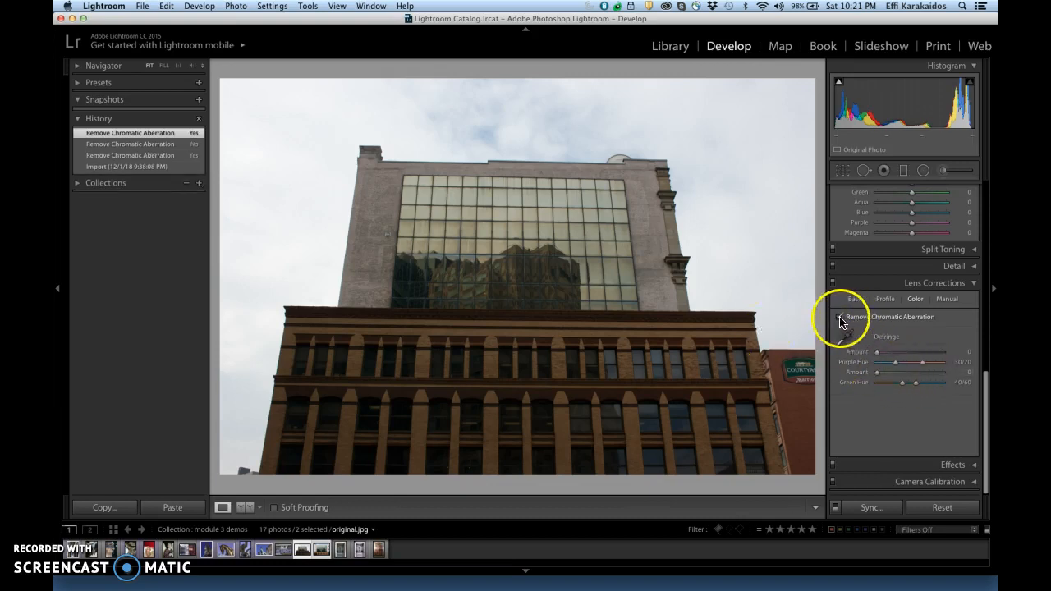
{"action": "left_click", "coordinate": [681, 240]}
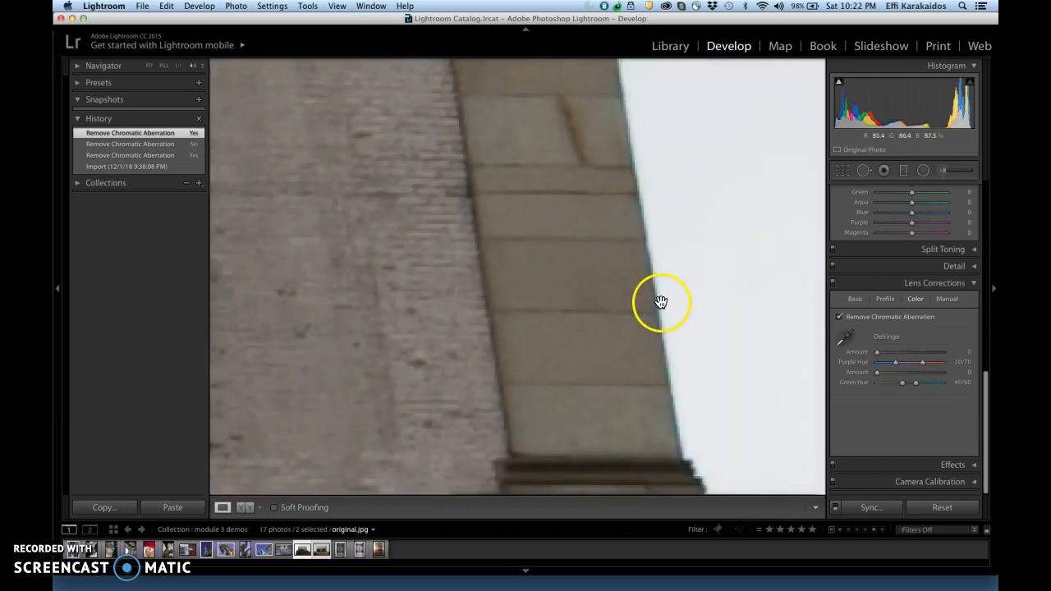
{"action": "left_click", "coordinate": [661, 300]}
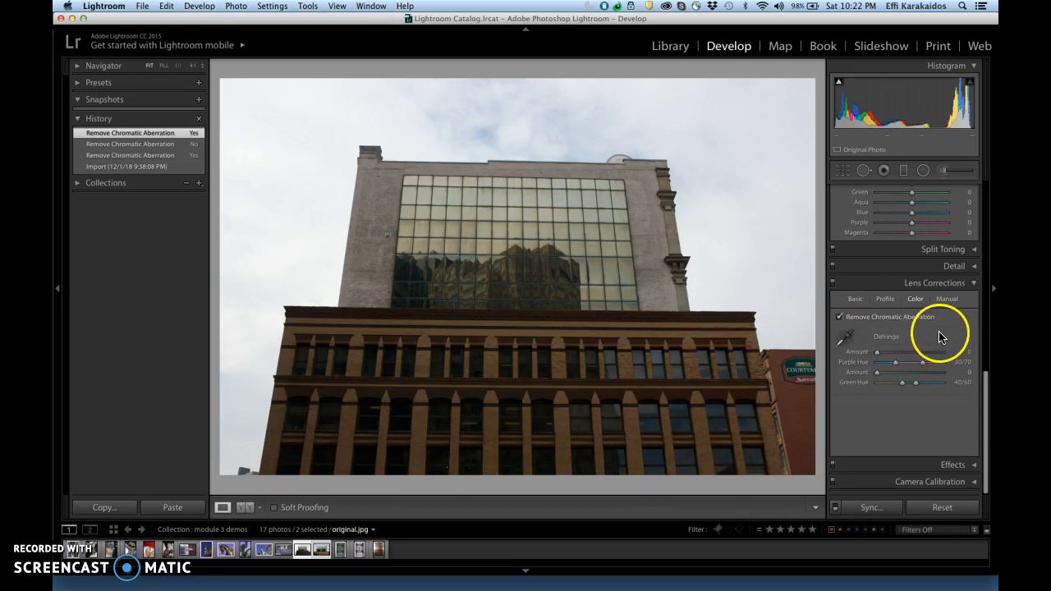
Step: Try a manual lens distortion of -38, then reset the distortion to 0
{"action": "left_click", "coordinate": [949, 302]}
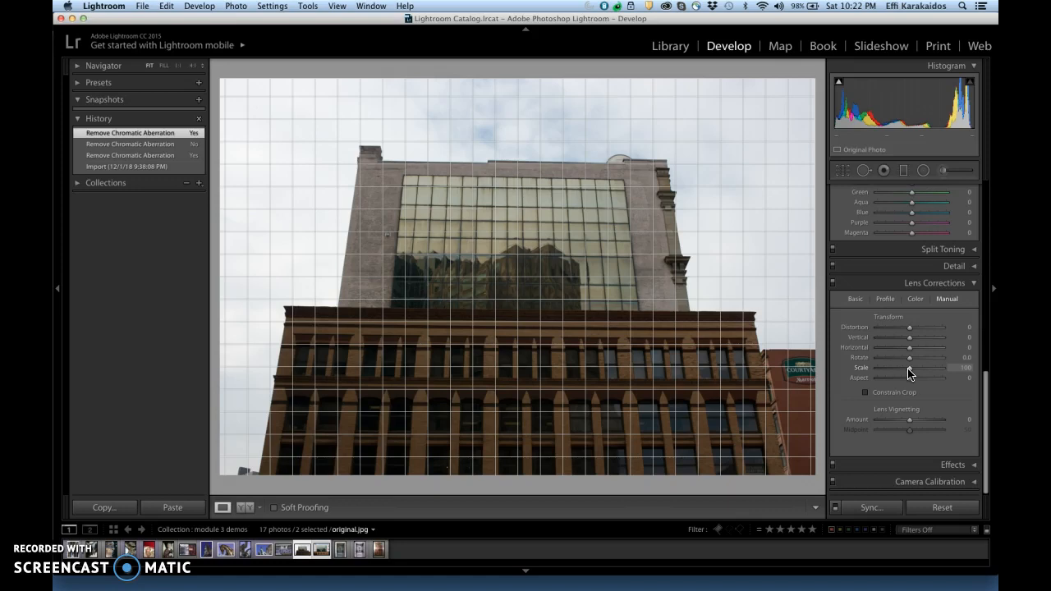
{"action": "left_click", "coordinate": [910, 330]}
{"action": "mouse_move", "coordinate": [909, 332]}
{"action": "left_mouse_down"}
{"action": "mouse_move", "coordinate": [872, 331]}
{"action": "mouse_move", "coordinate": [943, 330]}
{"action": "mouse_move", "coordinate": [897, 332]}
{"action": "left_mouse_up"}
{"action": "left_click", "coordinate": [856, 329]}
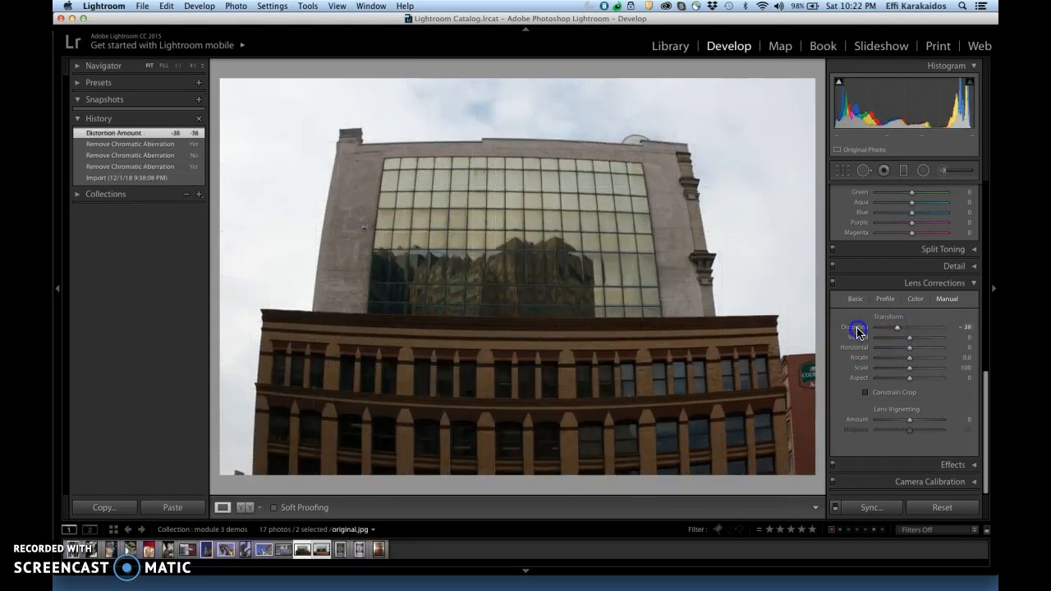
{"action": "double_click", "coordinate": [857, 329]}
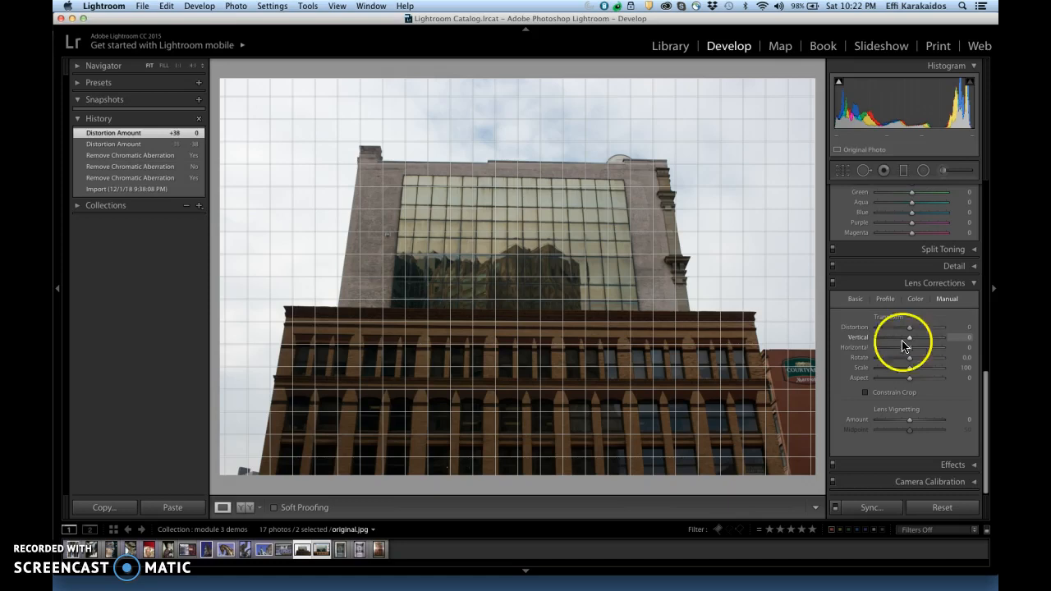
Step: Set the manual horizontal transform to +1 and rotation to -0.7, and compare with the earlier chromatic aberration history state
{"action": "left_click_drag", "start_coordinate": [913, 351], "coordinate": [907, 352]}
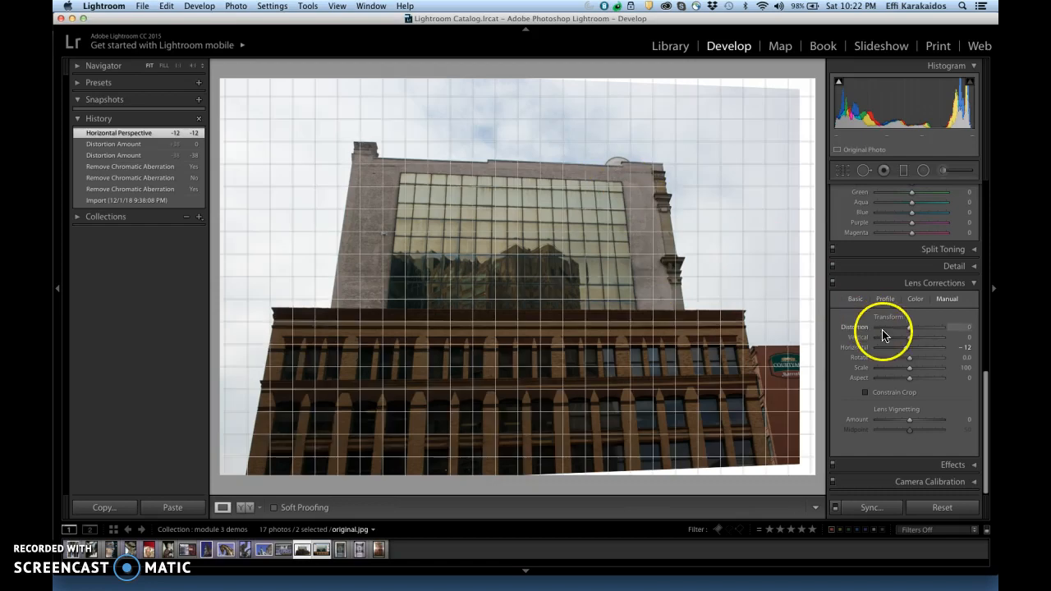
{"action": "left_click_drag", "start_coordinate": [906, 349], "coordinate": [906, 360]}
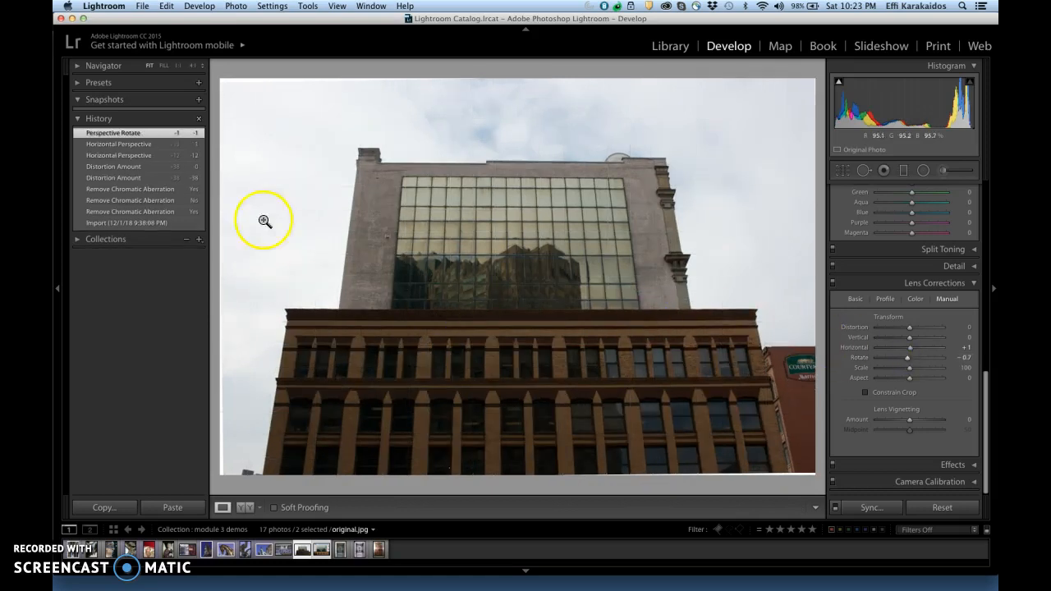
{"action": "left_click", "coordinate": [143, 190]}
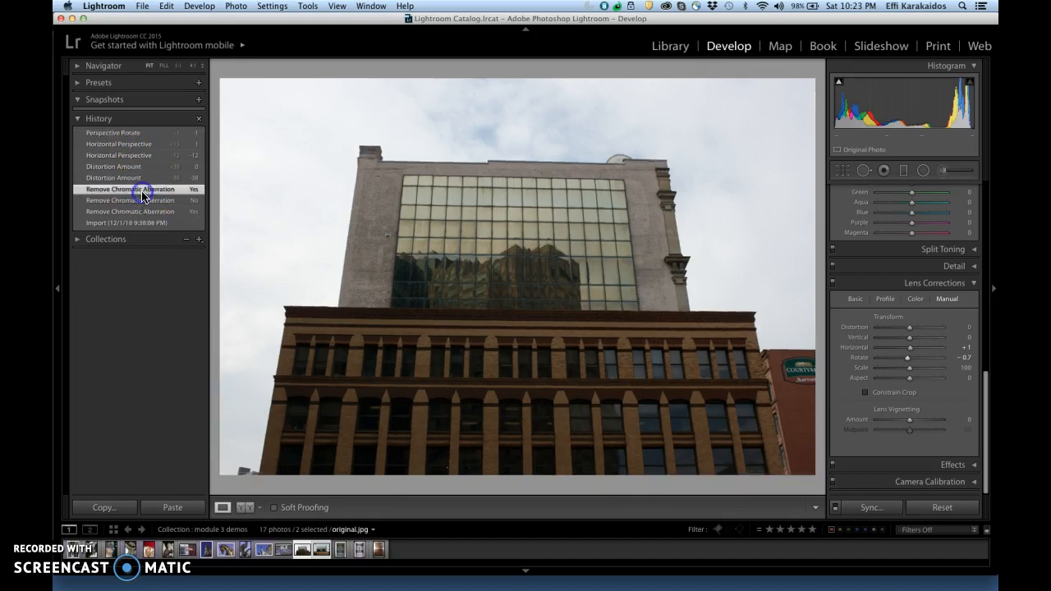
{"action": "left_click", "coordinate": [138, 133]}
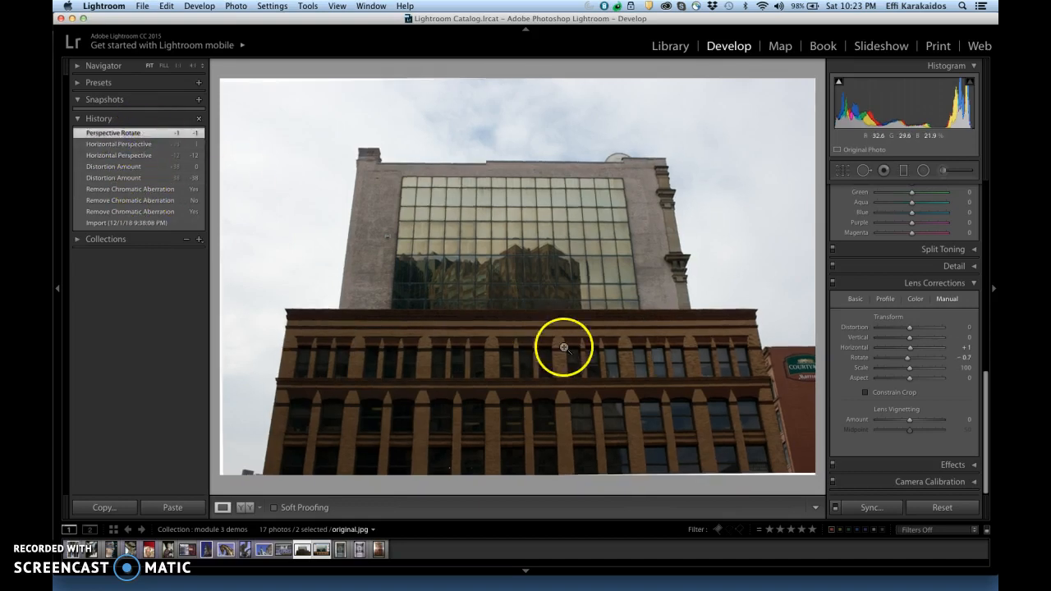
Step: Straighten the building by setting the vertical transform to -50 and the rotation to -0.2
{"action": "left_click_drag", "start_coordinate": [909, 339], "coordinate": [895, 349]}
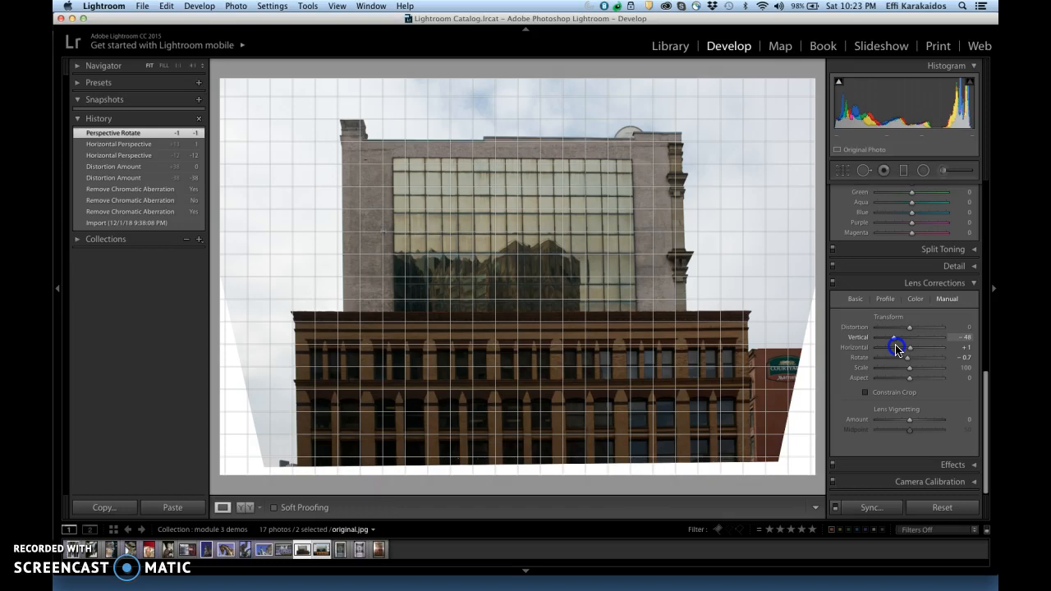
{"action": "left_click_drag", "start_coordinate": [896, 349], "coordinate": [911, 362]}
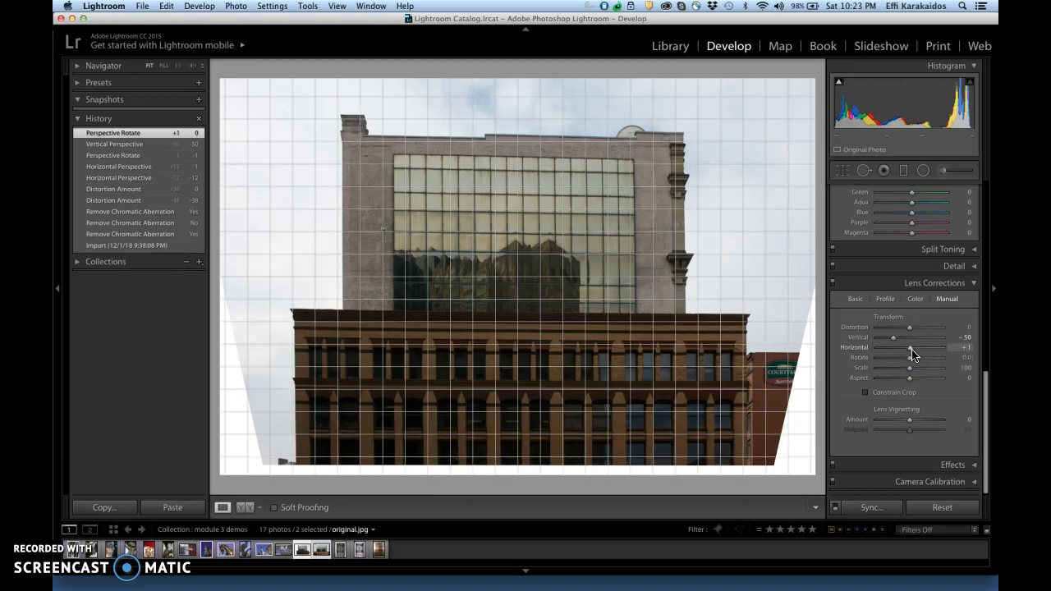
{"action": "left_click_drag", "start_coordinate": [895, 342], "coordinate": [895, 341]}
{"action": "left_click_drag", "start_coordinate": [911, 358], "coordinate": [910, 362]}
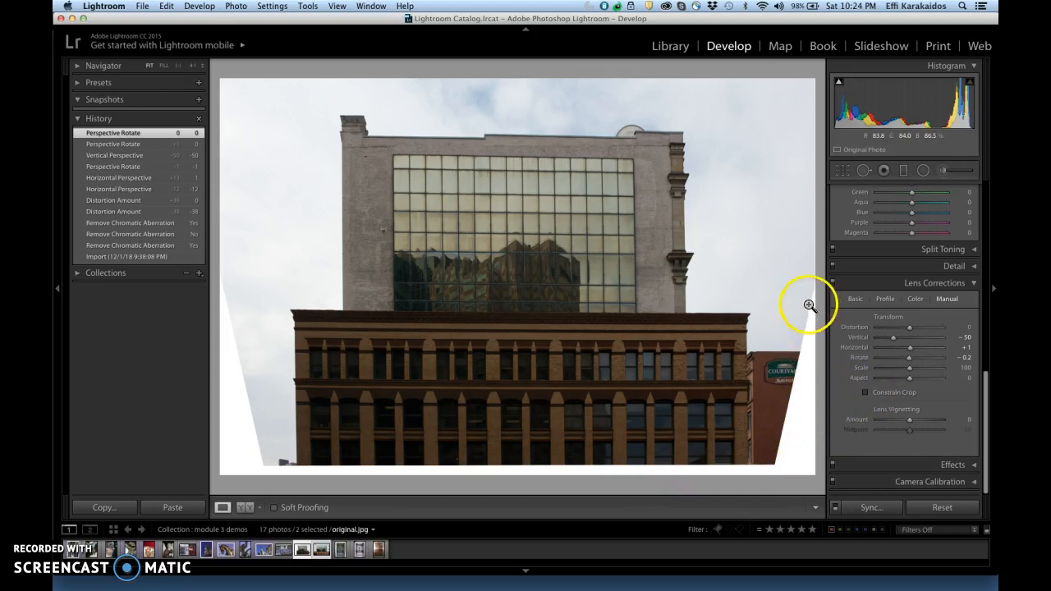
Step: Try Constrain Crop on the transformed photo and undo it
{"action": "left_click", "coordinate": [866, 394]}
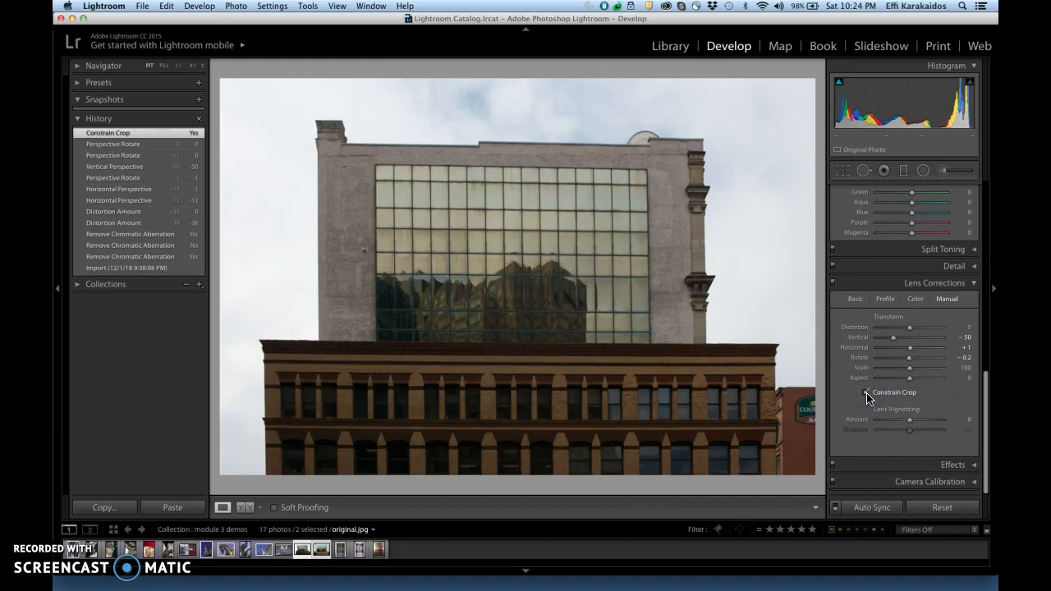
{"action": "key", "text": "super+z"}
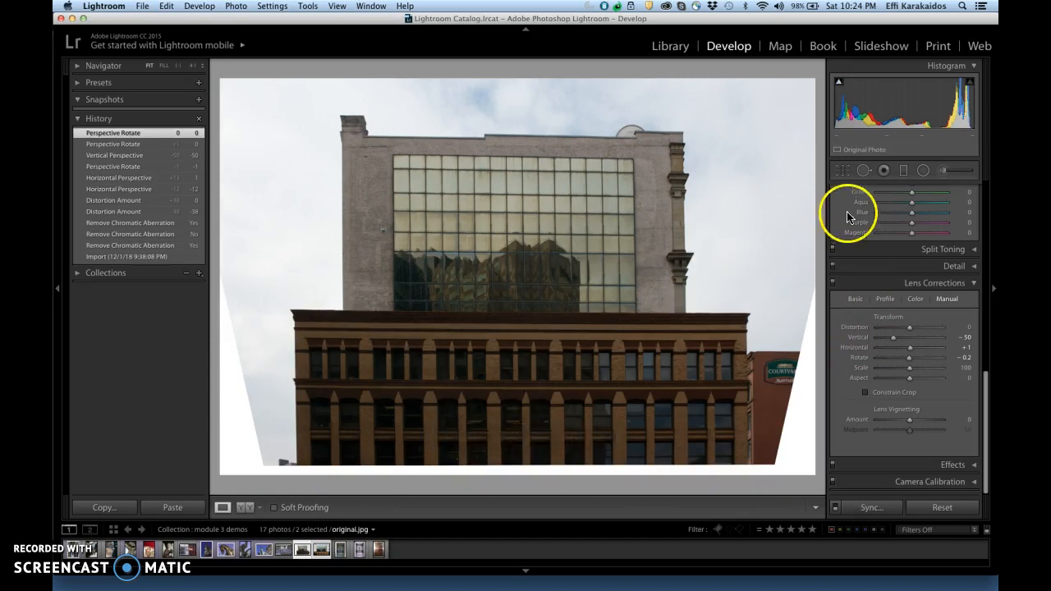
Step: Crop the building photo inward at the right, bottom and left edges to exclude the empty white areas
{"action": "left_click", "coordinate": [845, 170]}
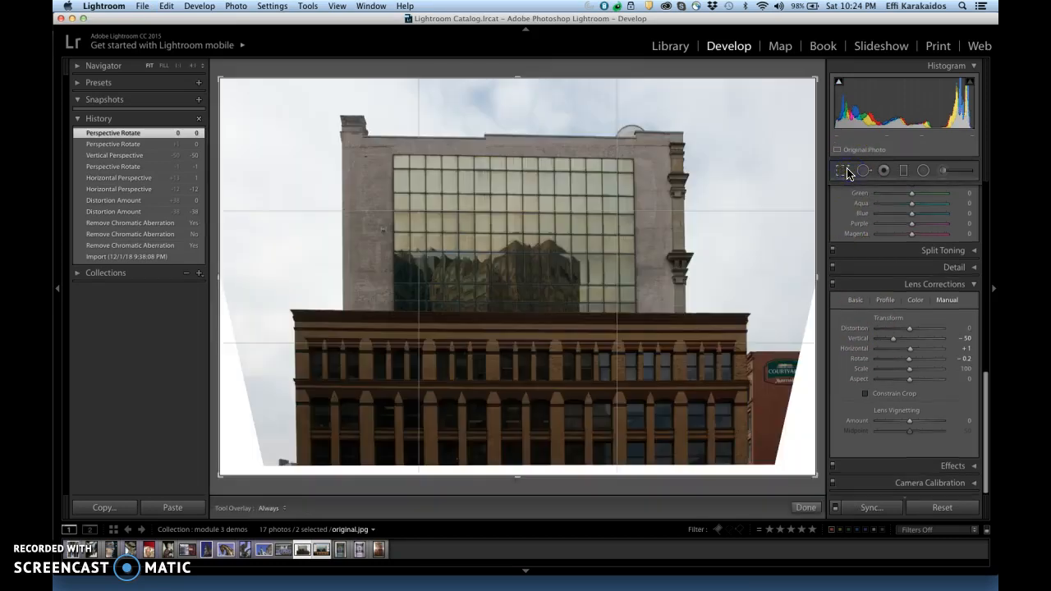
{"action": "left_click_drag", "start_coordinate": [816, 277], "coordinate": [800, 284]}
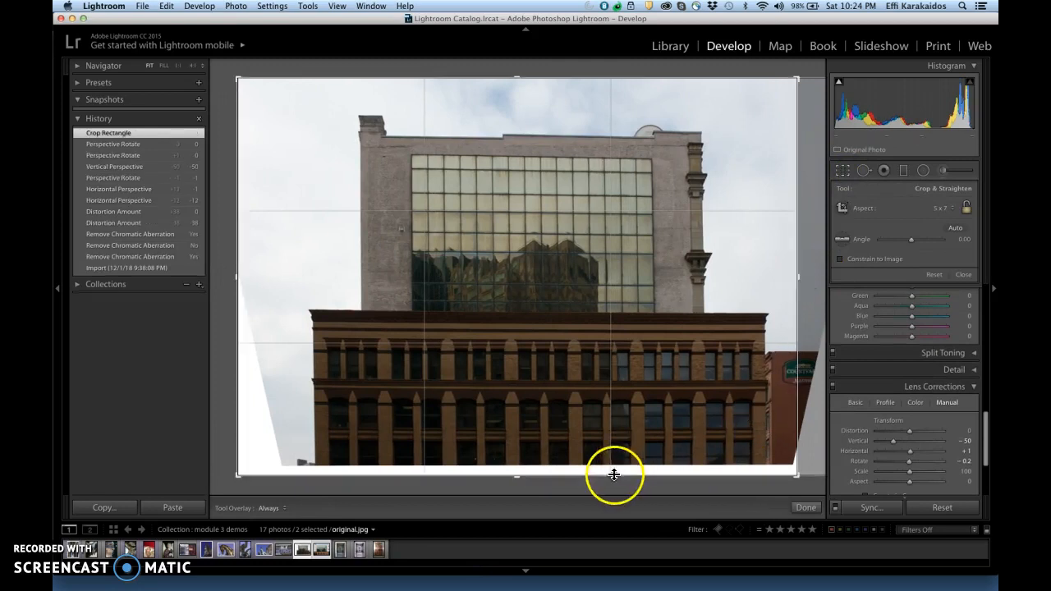
{"action": "left_click_drag", "start_coordinate": [521, 476], "coordinate": [524, 463]}
{"action": "left_click_drag", "start_coordinate": [237, 336], "coordinate": [247, 336]}
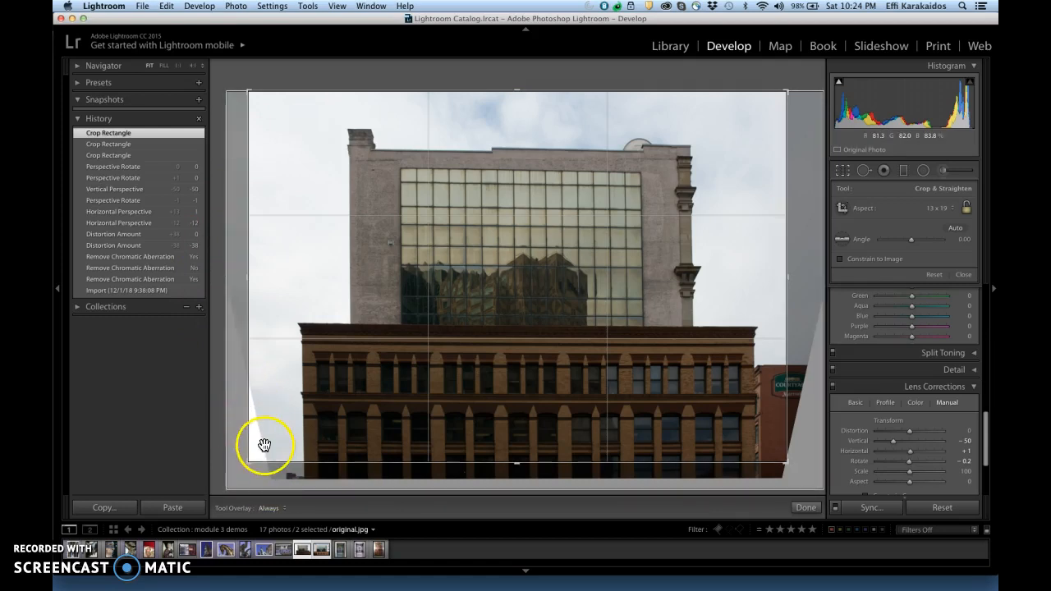
{"action": "left_click_drag", "start_coordinate": [250, 437], "coordinate": [257, 392]}
{"action": "key", "text": "Return"}
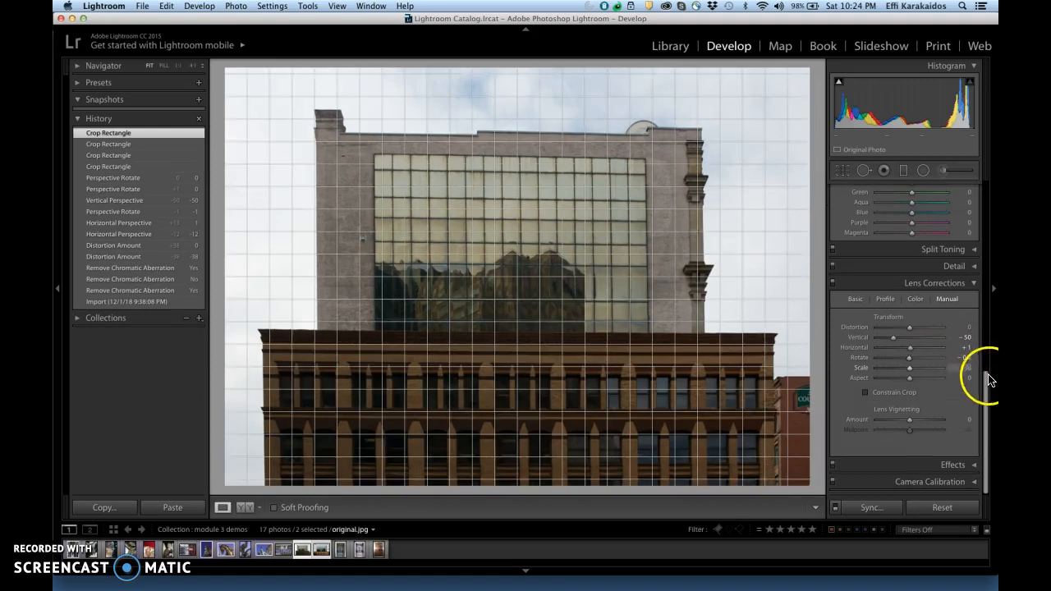
Step: Adjust the building photo's tone curve regions to Lights +19 and Darks -8
{"action": "left_click_drag", "start_coordinate": [989, 384], "coordinate": [981, 254]}
{"action": "left_click_drag", "start_coordinate": [910, 383], "coordinate": [920, 389]}
{"action": "left_click_drag", "start_coordinate": [909, 393], "coordinate": [907, 392]}
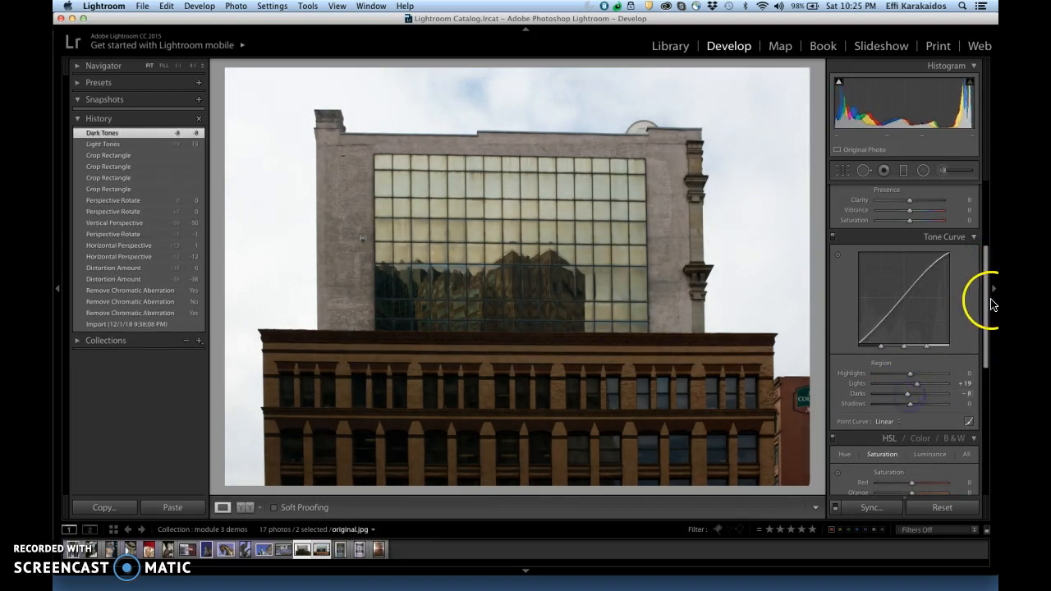
Step: Compare the corrected building photo with its second version in the Library, and return to the Develop module
{"action": "left_click_drag", "start_coordinate": [989, 300], "coordinate": [983, 228]}
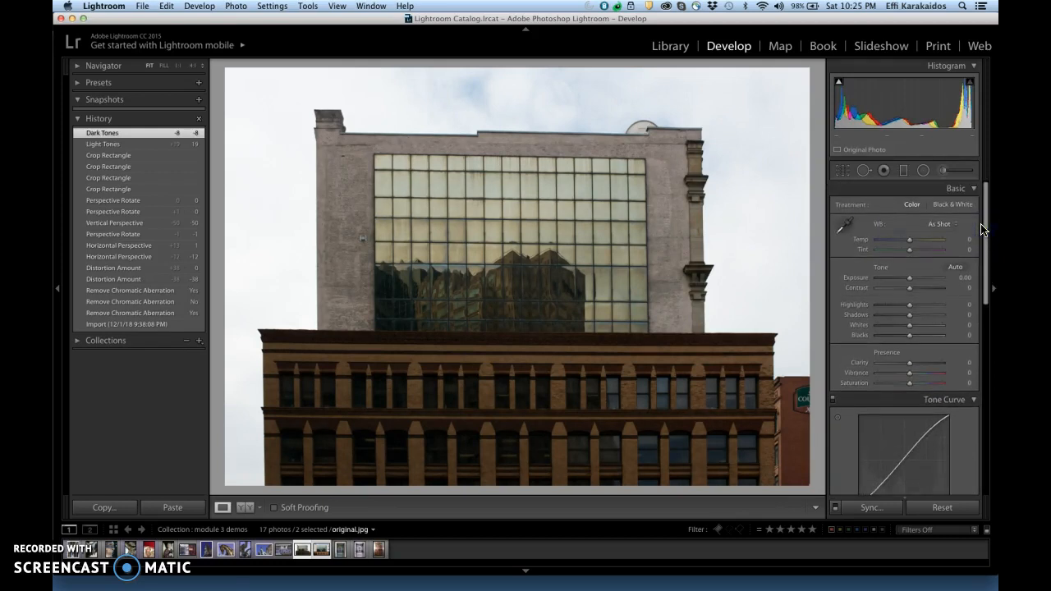
{"action": "left_click", "coordinate": [676, 47]}
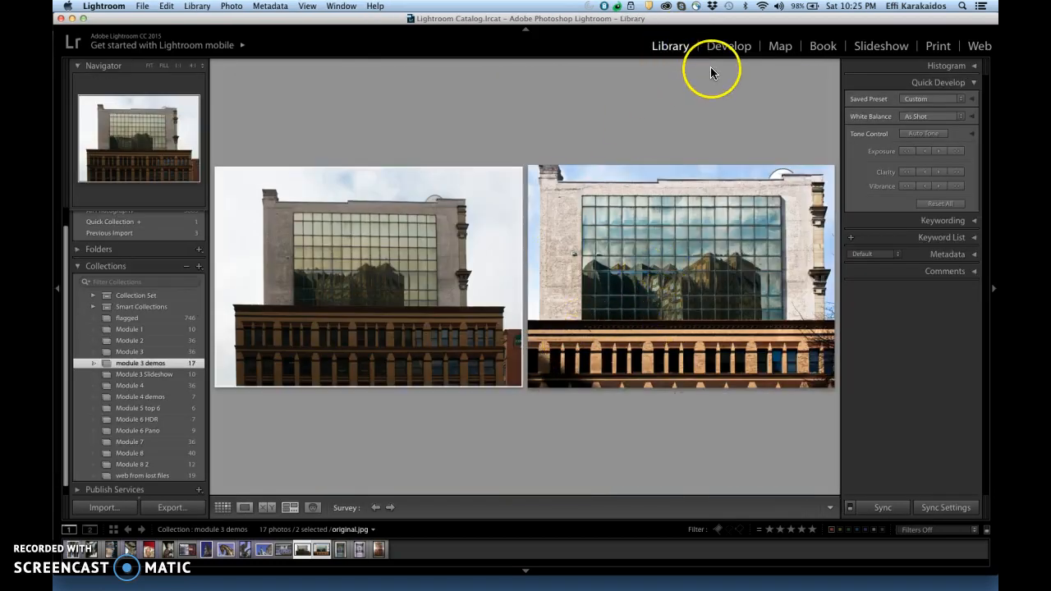
{"action": "left_click", "coordinate": [728, 51]}
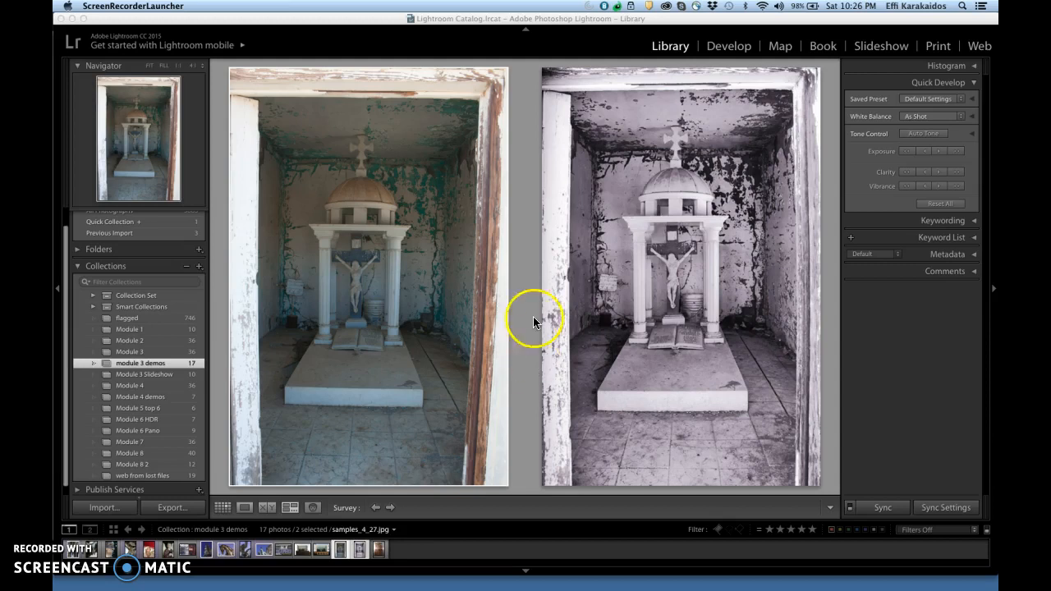
Step: Open the shrine photo samples_4_27.jpg in the Develop module and go to its lens corrections
{"action": "left_click", "coordinate": [735, 51]}
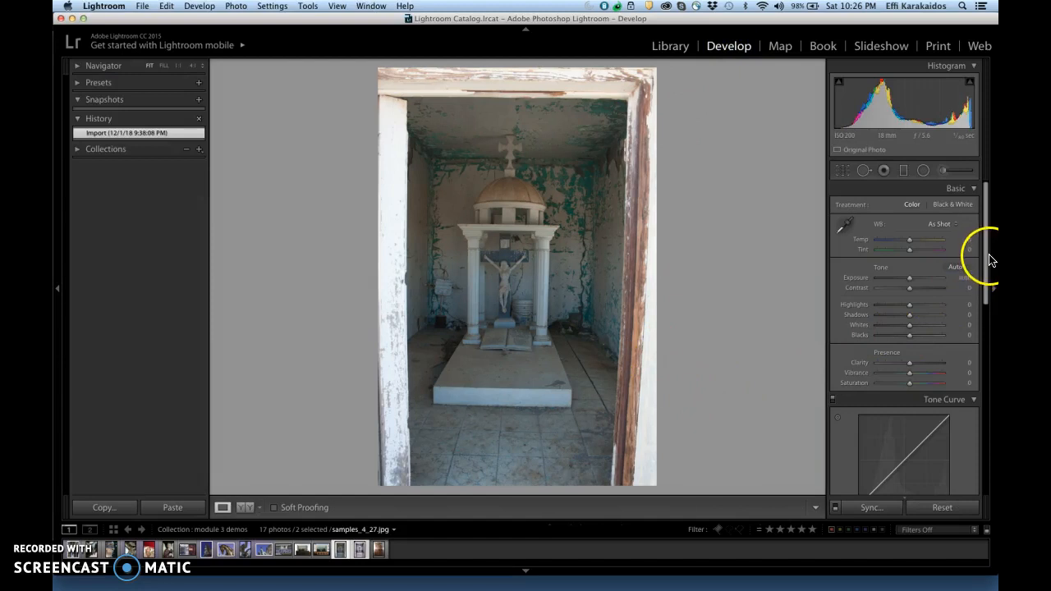
{"action": "left_click_drag", "start_coordinate": [990, 260], "coordinate": [990, 457]}
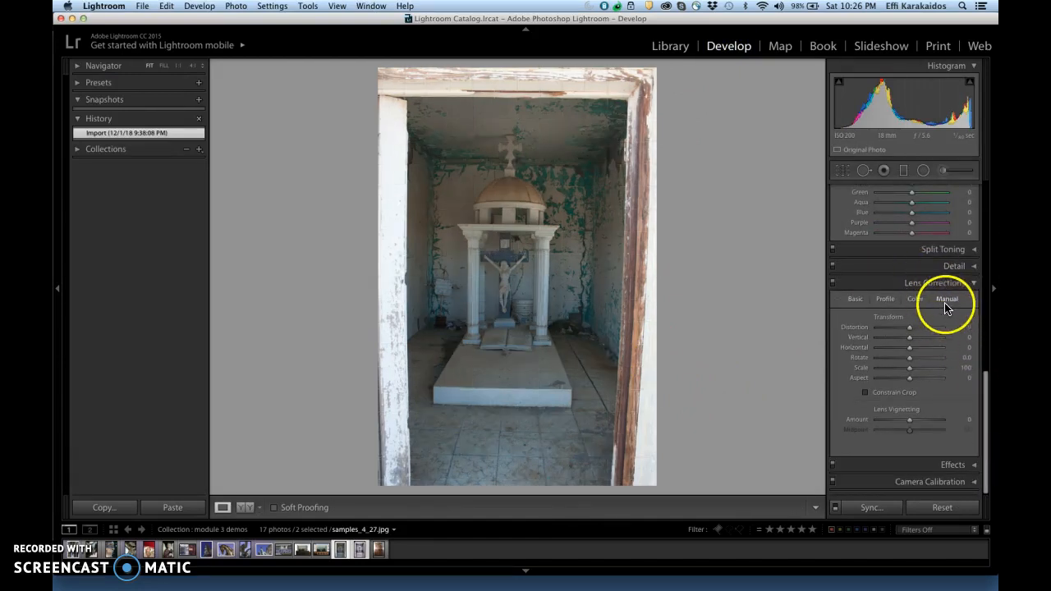
Step: Try the Auto Upright correction on the shrine photo, and return to the import history state
{"action": "left_click", "coordinate": [854, 299]}
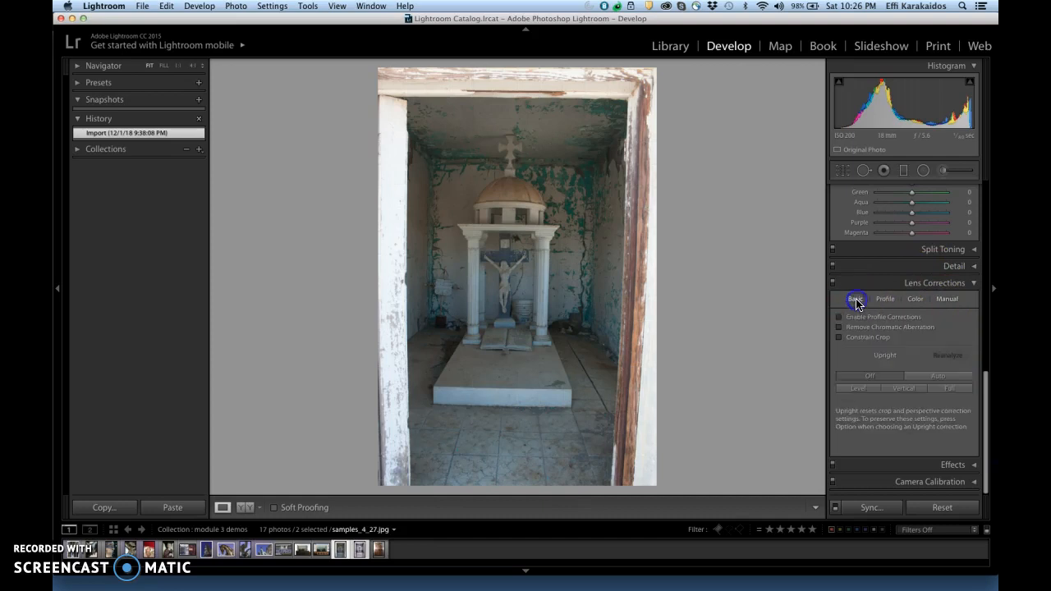
{"action": "left_click", "coordinate": [956, 375]}
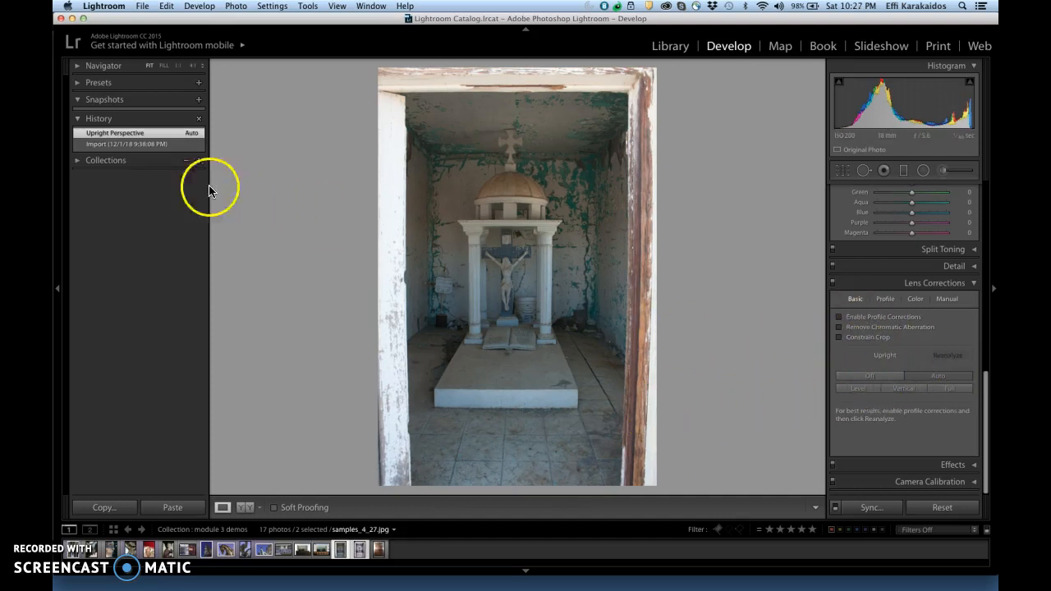
{"action": "left_click", "coordinate": [160, 144]}
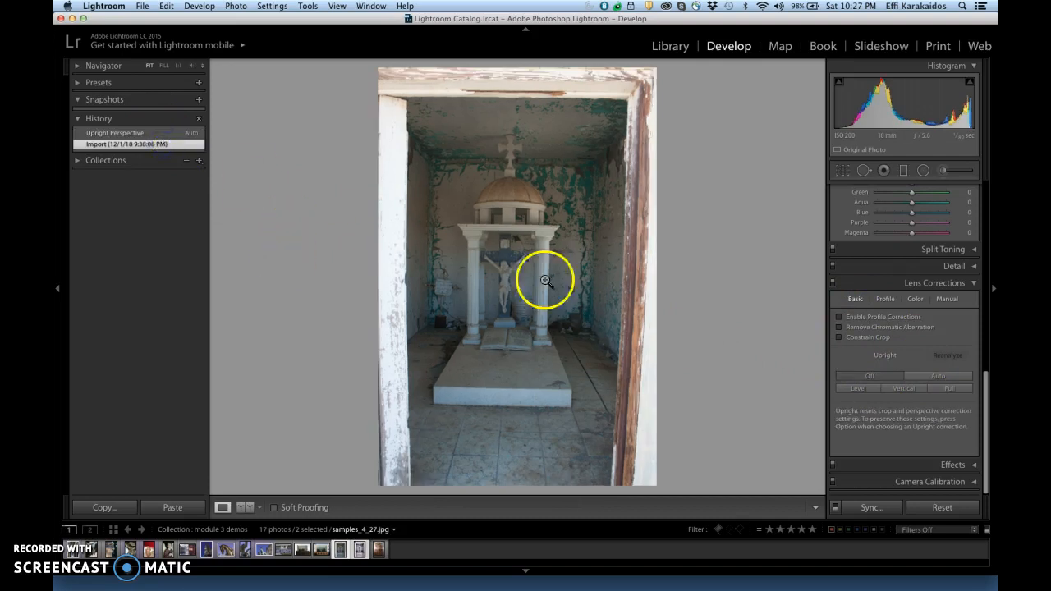
Step: Correct the shrine photo manually with vertical +3, rotation -1.1 and distortion +8, and enable Constrain Crop
{"action": "left_click", "coordinate": [950, 301]}
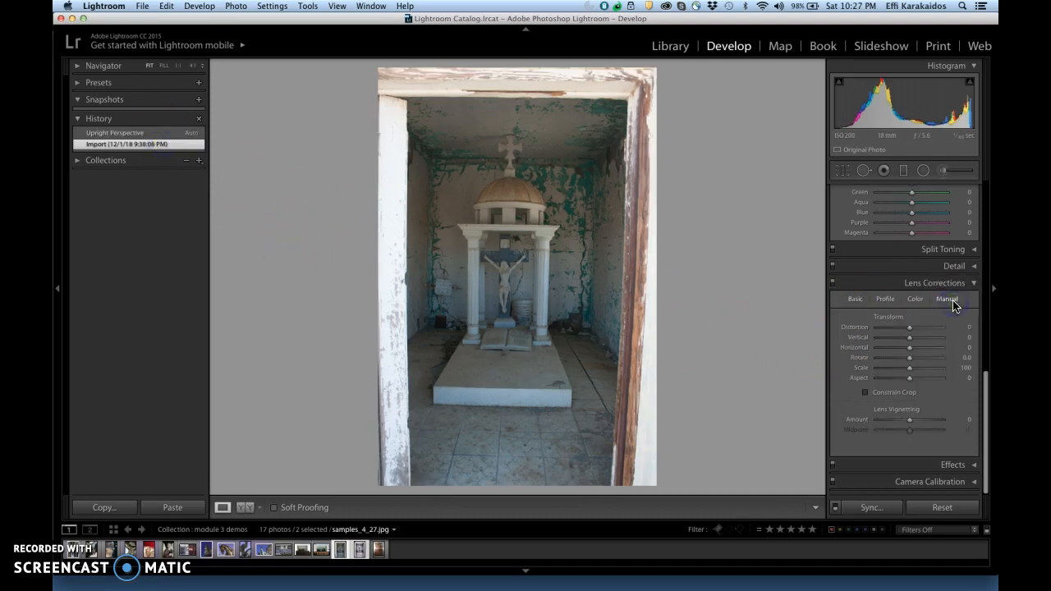
{"action": "left_click", "coordinate": [911, 341]}
{"action": "left_click_drag", "start_coordinate": [912, 342], "coordinate": [916, 343]}
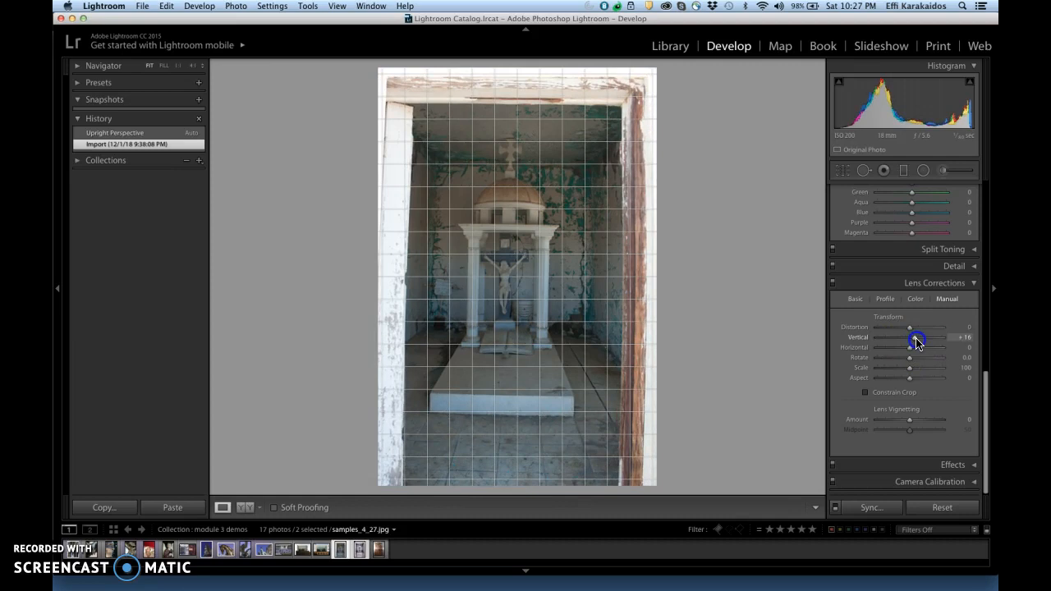
{"action": "left_click_drag", "start_coordinate": [917, 343], "coordinate": [909, 363]}
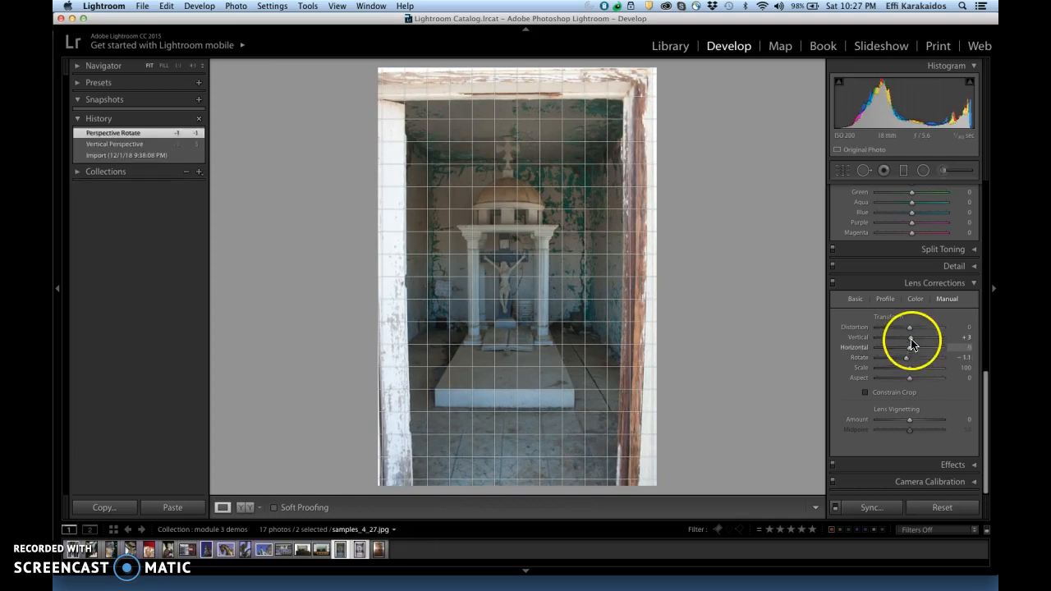
{"action": "left_click_drag", "start_coordinate": [909, 327], "coordinate": [912, 332]}
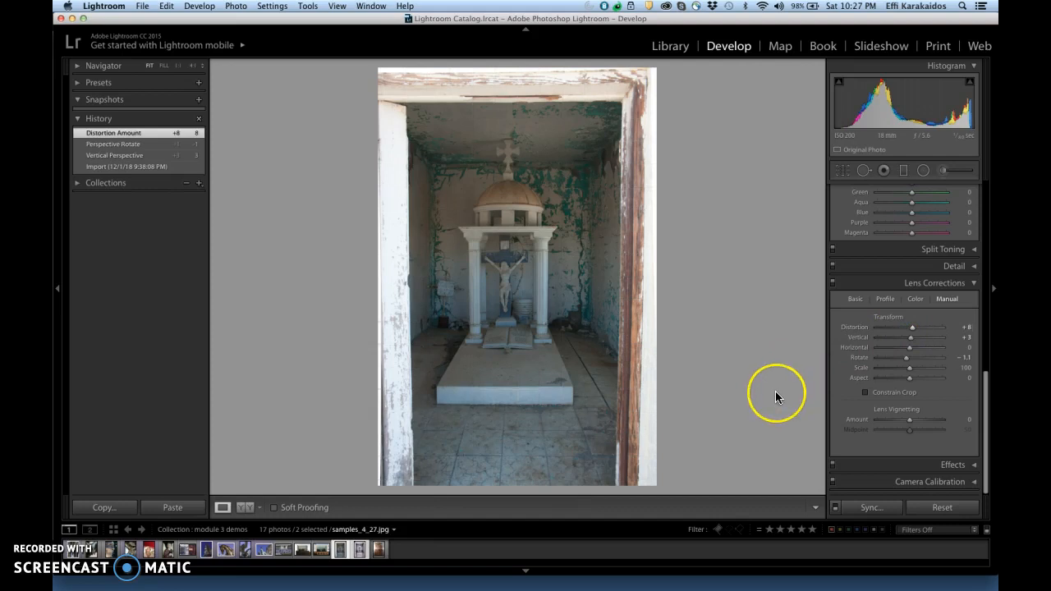
{"action": "left_click", "coordinate": [866, 394]}
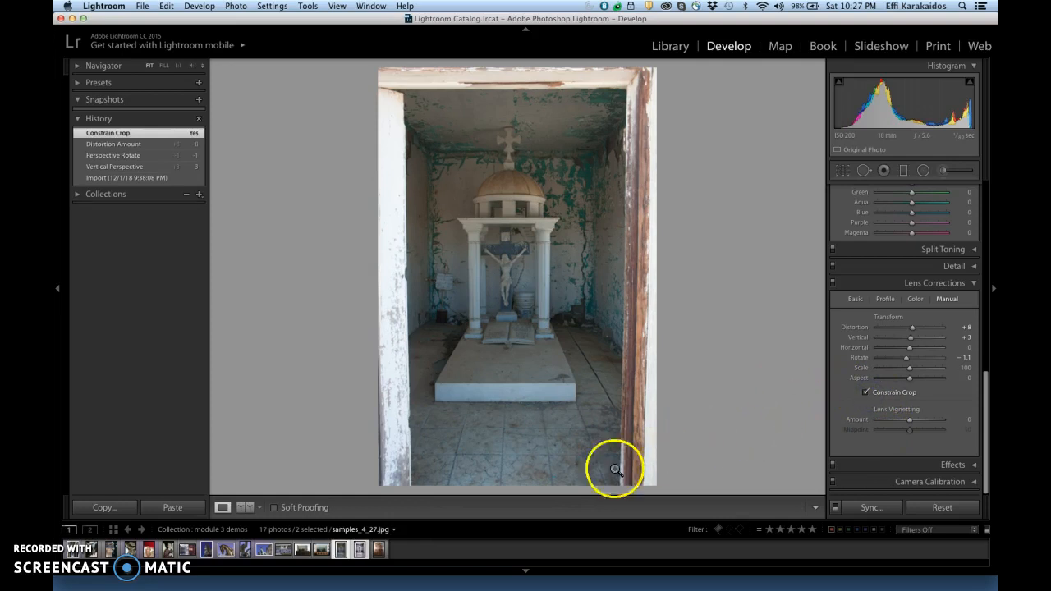
Step: Correct the cabinet photo IMG_0303.CR2 manually with vertical -15, rotation -1.0 and distortion +7, and enable Constrain Crop
{"action": "left_click", "coordinate": [377, 550]}
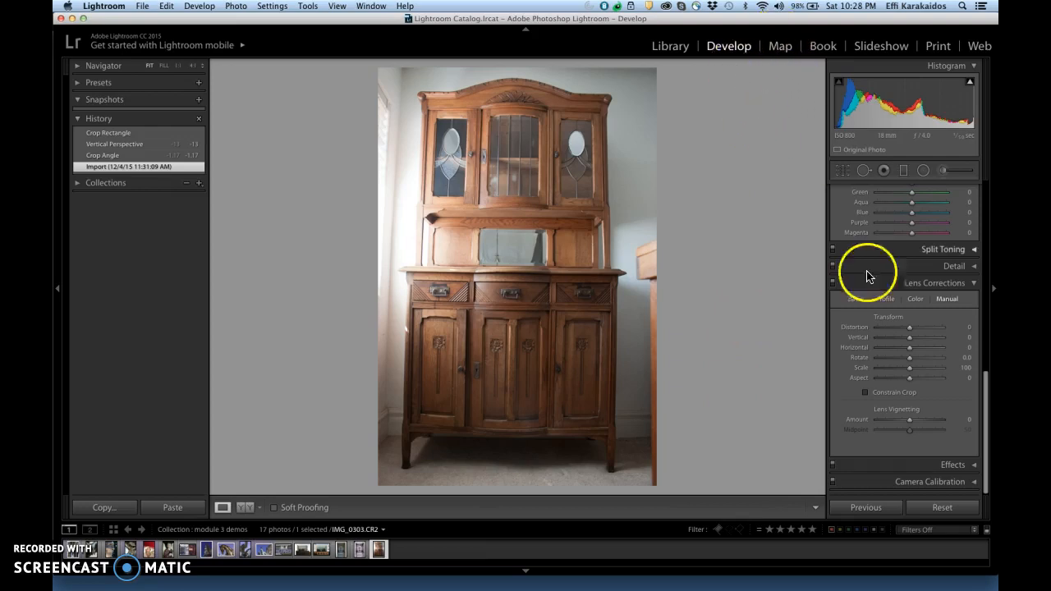
{"action": "left_click", "coordinate": [966, 373]}
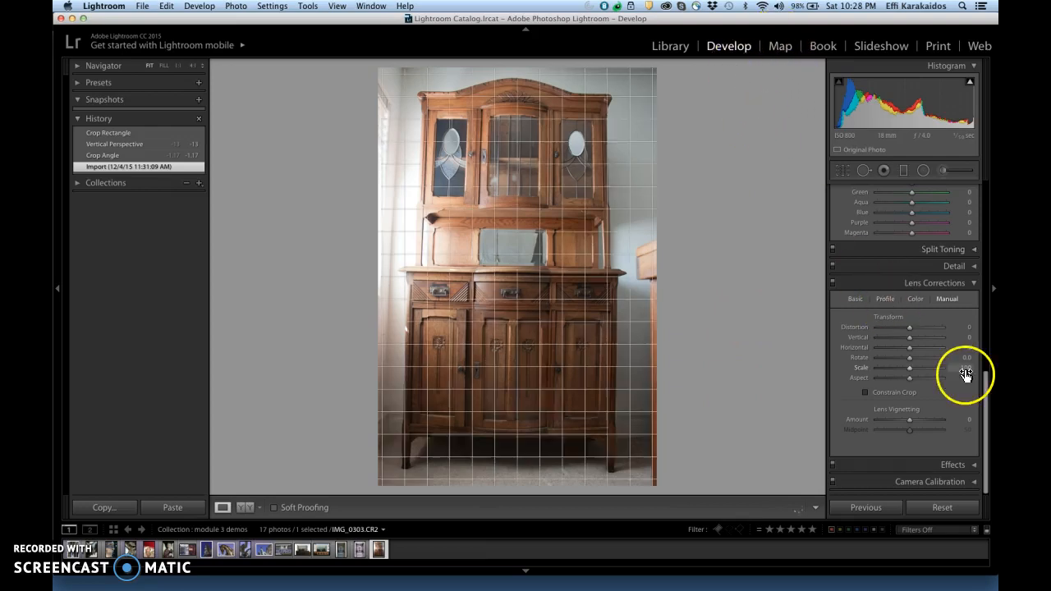
{"action": "left_click", "coordinate": [949, 300]}
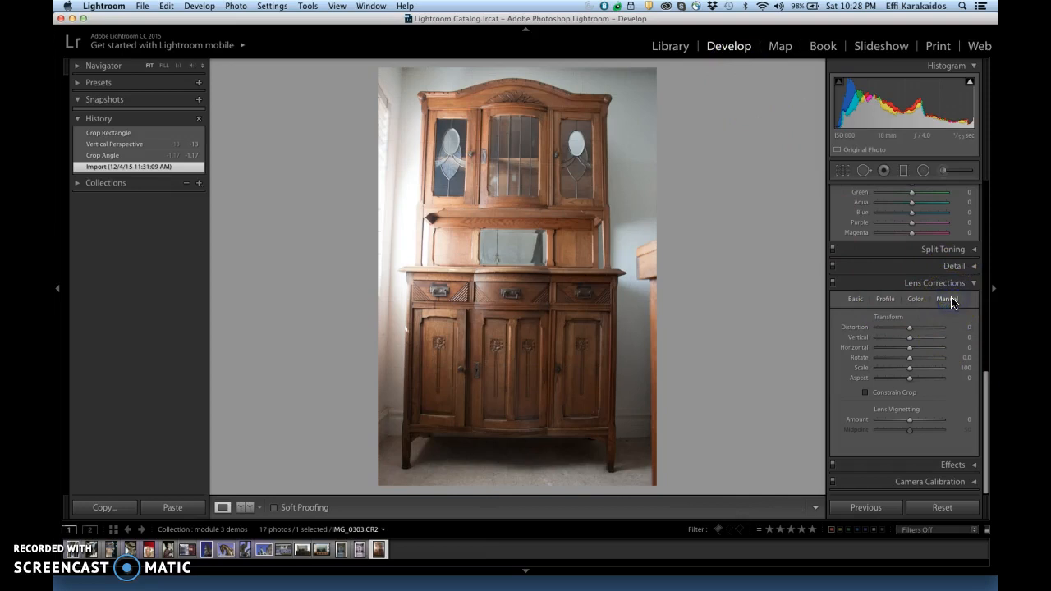
{"action": "left_click", "coordinate": [910, 338]}
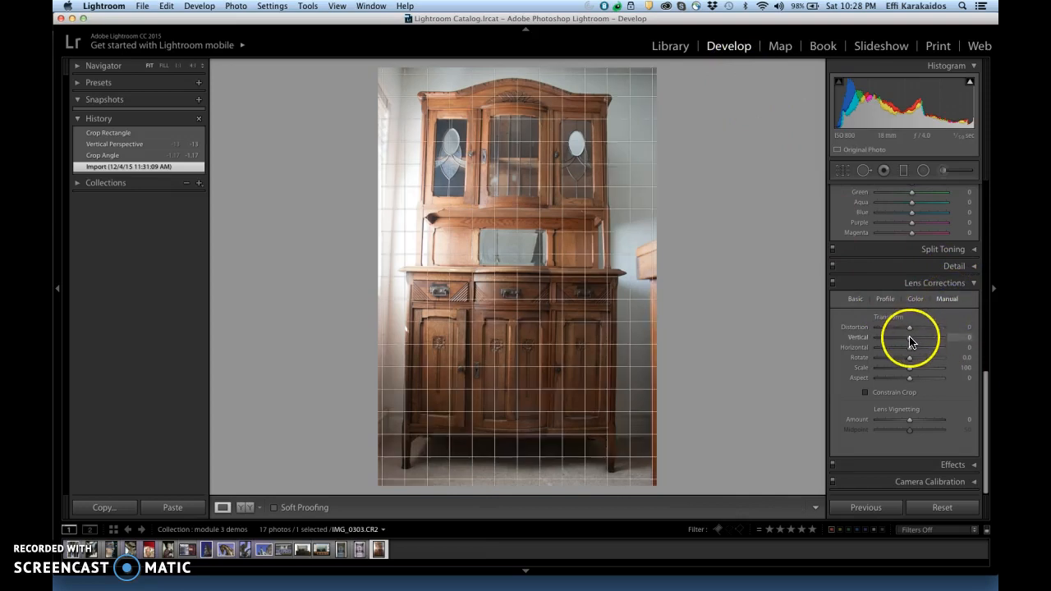
{"action": "mouse_move", "coordinate": [910, 337]}
{"action": "left_mouse_down"}
{"action": "mouse_move", "coordinate": [907, 360]}
{"action": "mouse_move", "coordinate": [914, 328]}
{"action": "left_mouse_up"}
{"action": "left_click", "coordinate": [909, 360]}
{"action": "left_click", "coordinate": [910, 328]}
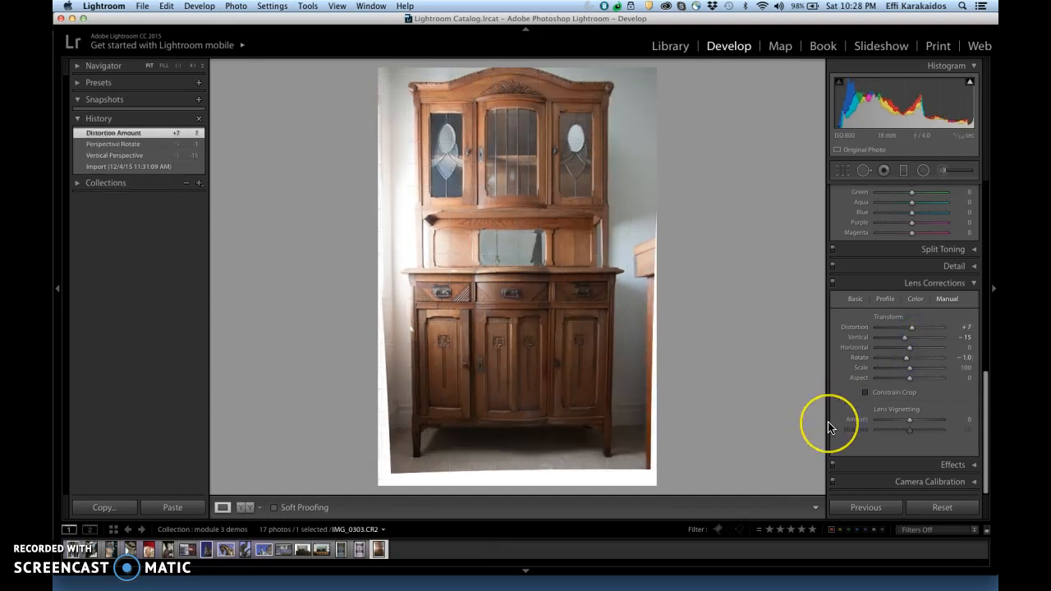
{"action": "left_click", "coordinate": [866, 393]}
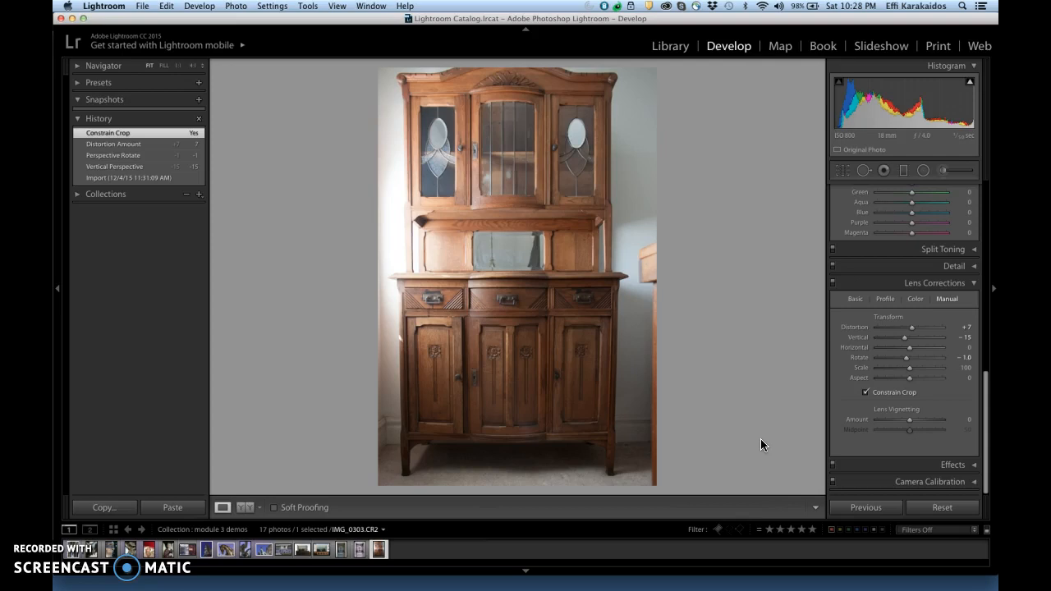
Step: Rotate the cabinet photo's crop to an angle of 0.23 and extend its upper edge to include the cabinet's top
{"action": "left_click", "coordinate": [844, 170]}
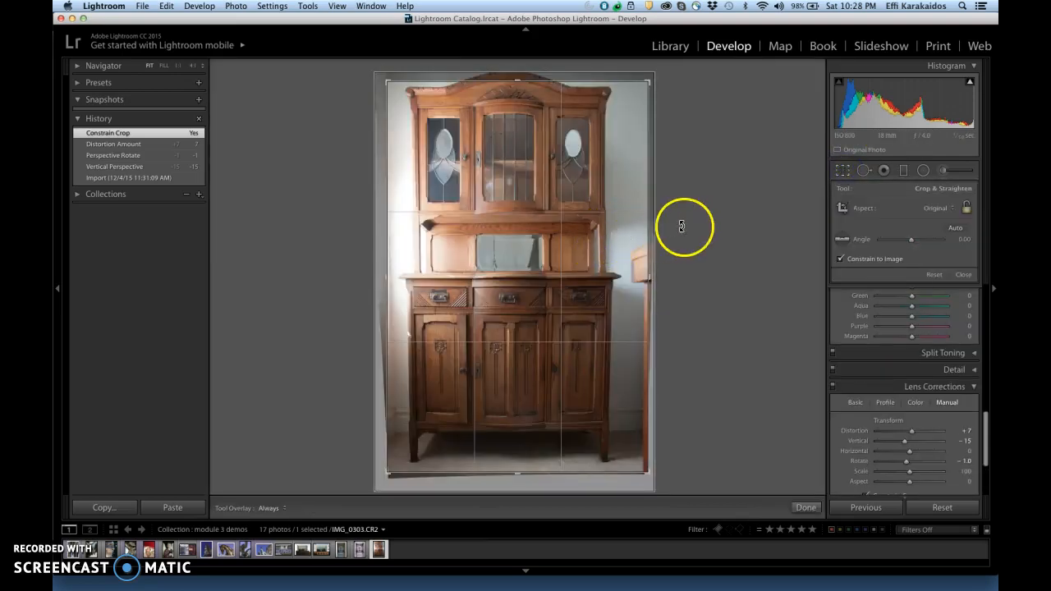
{"action": "left_click", "coordinate": [684, 223]}
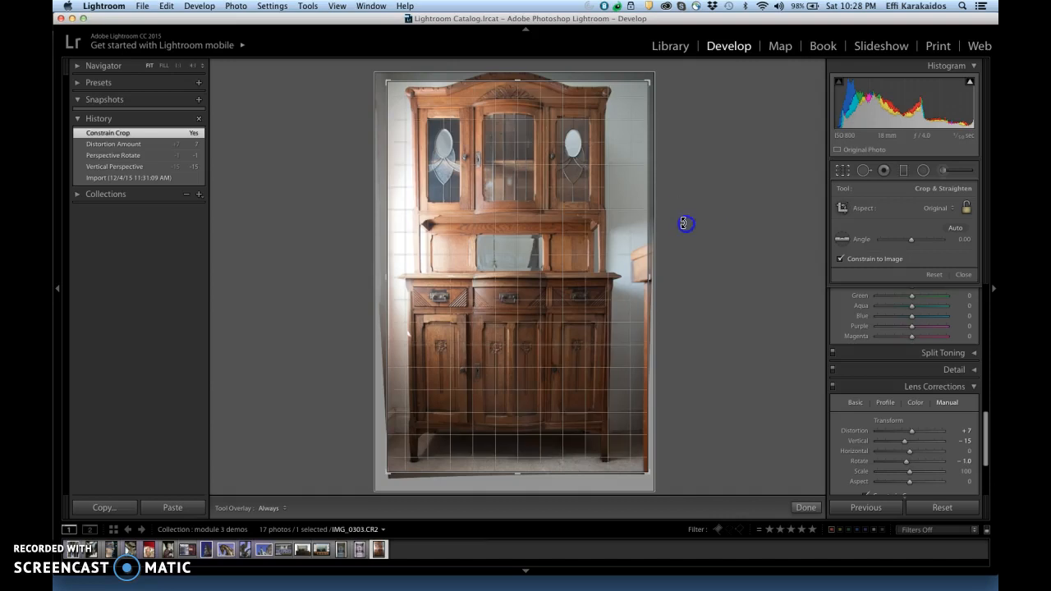
{"action": "left_click_drag", "start_coordinate": [684, 223], "coordinate": [685, 223]}
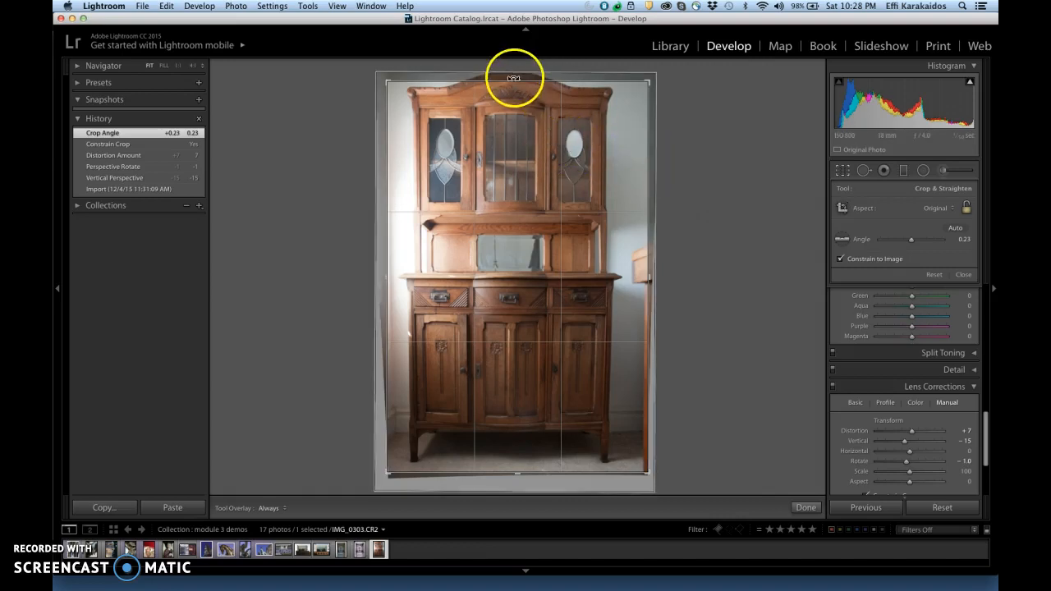
{"action": "left_click_drag", "start_coordinate": [516, 85], "coordinate": [517, 78]}
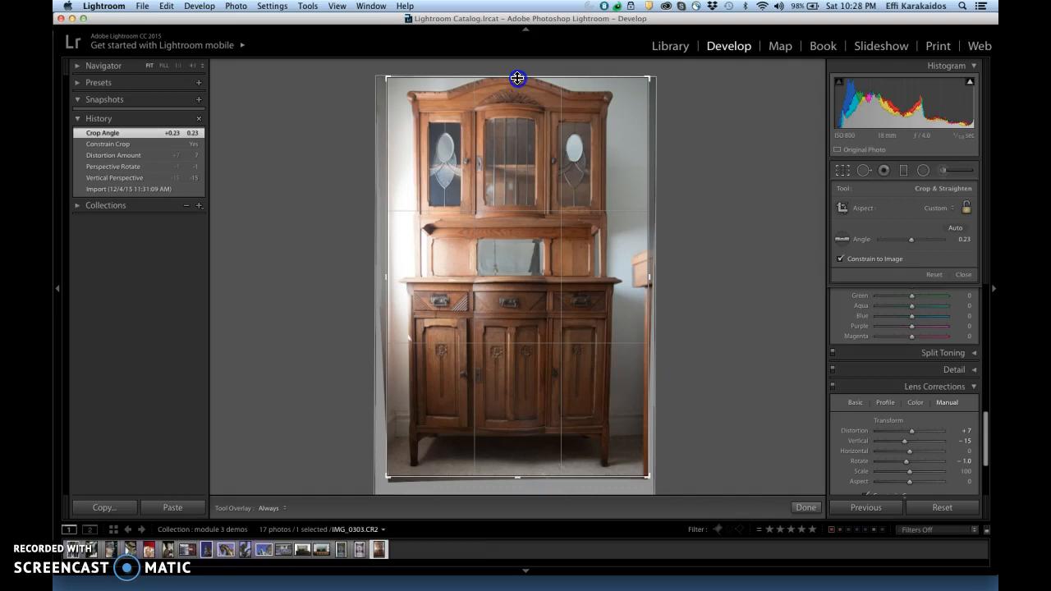
{"action": "left_click_drag", "start_coordinate": [517, 78], "coordinate": [518, 78]}
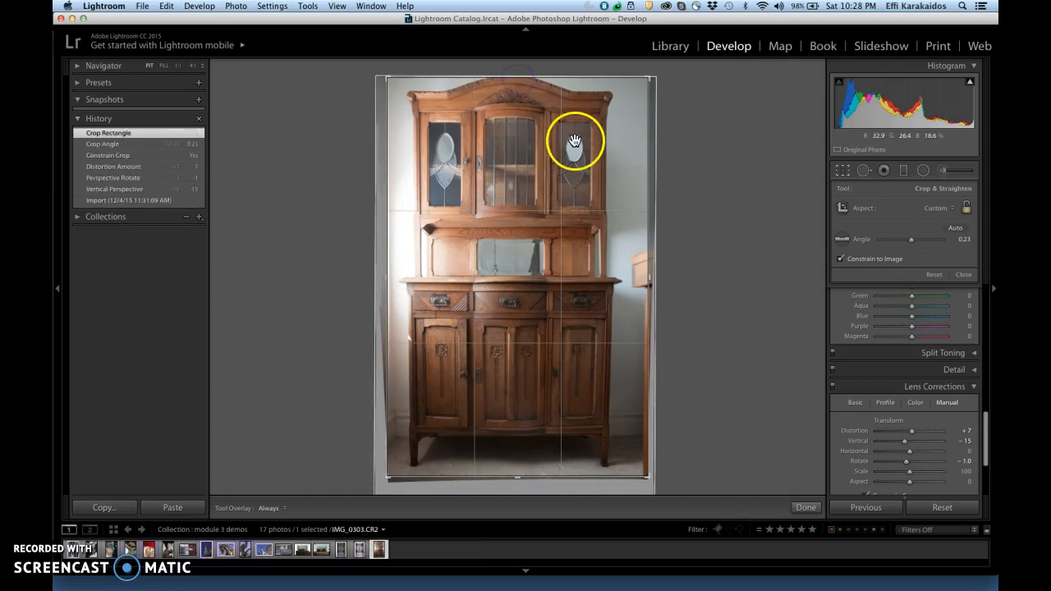
{"action": "left_click", "coordinate": [842, 172]}
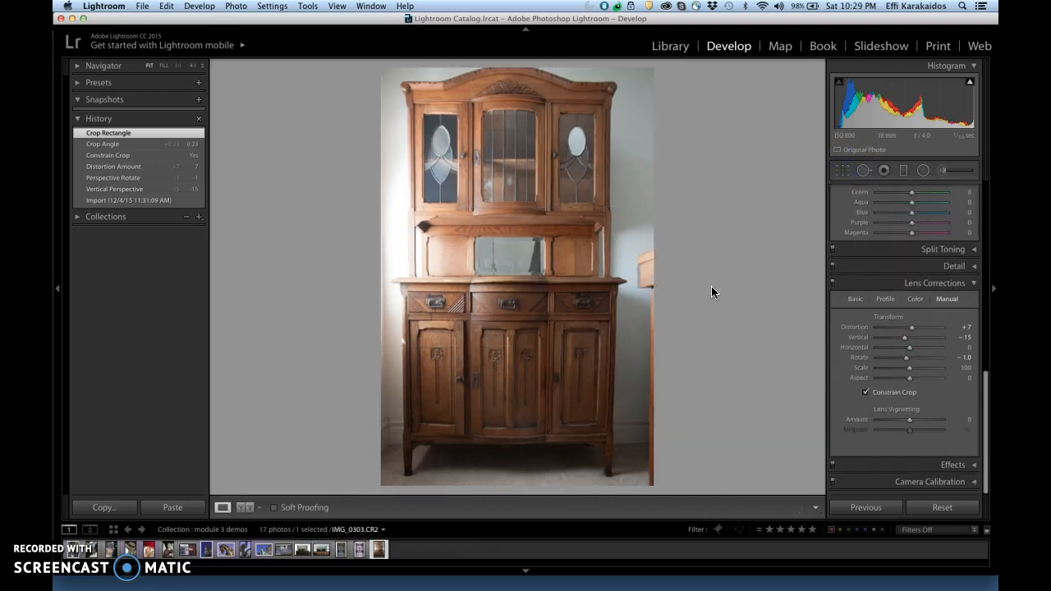